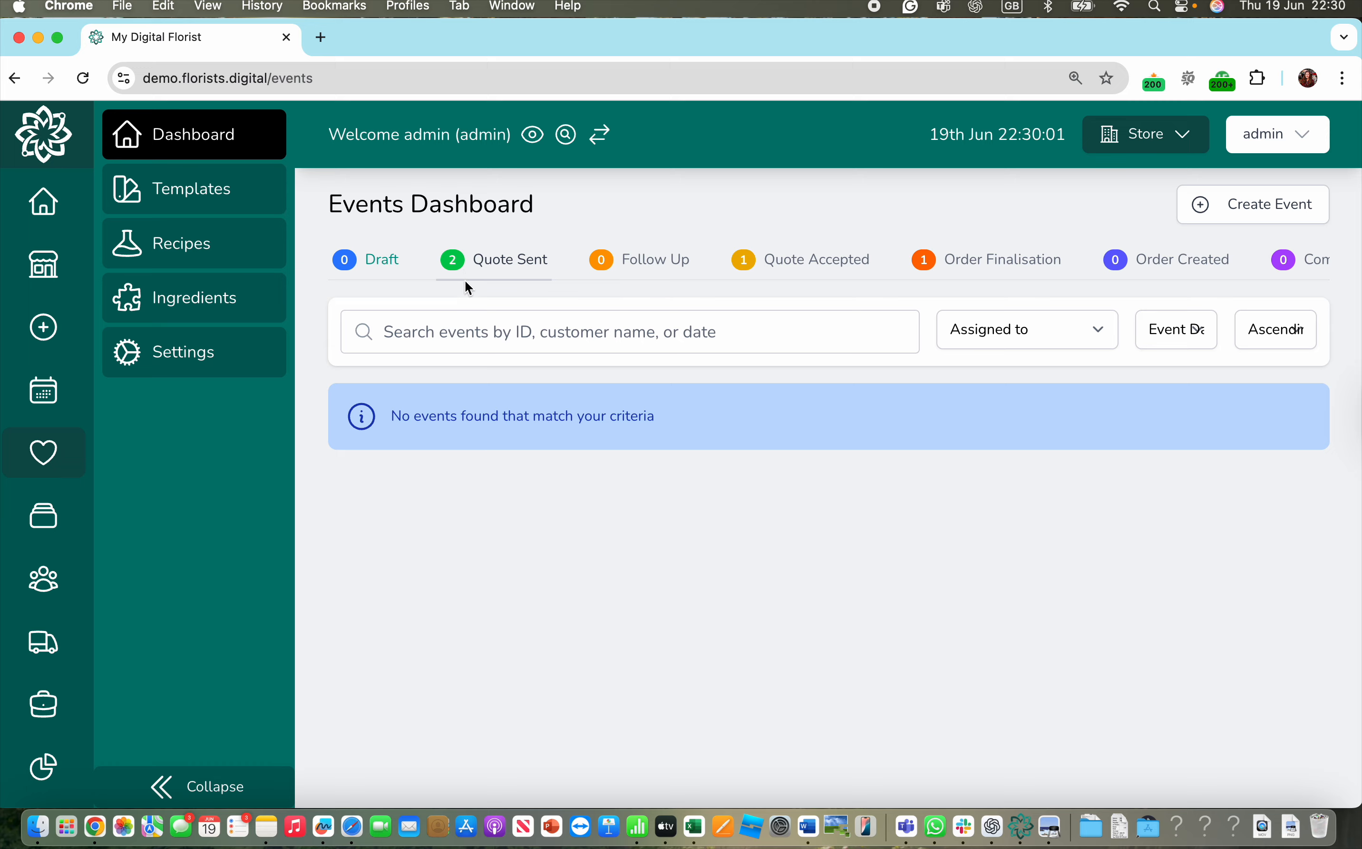
- Open event #5's quotation from Quote Sent as admin and bring up the quotation template list
left_click(518, 256)
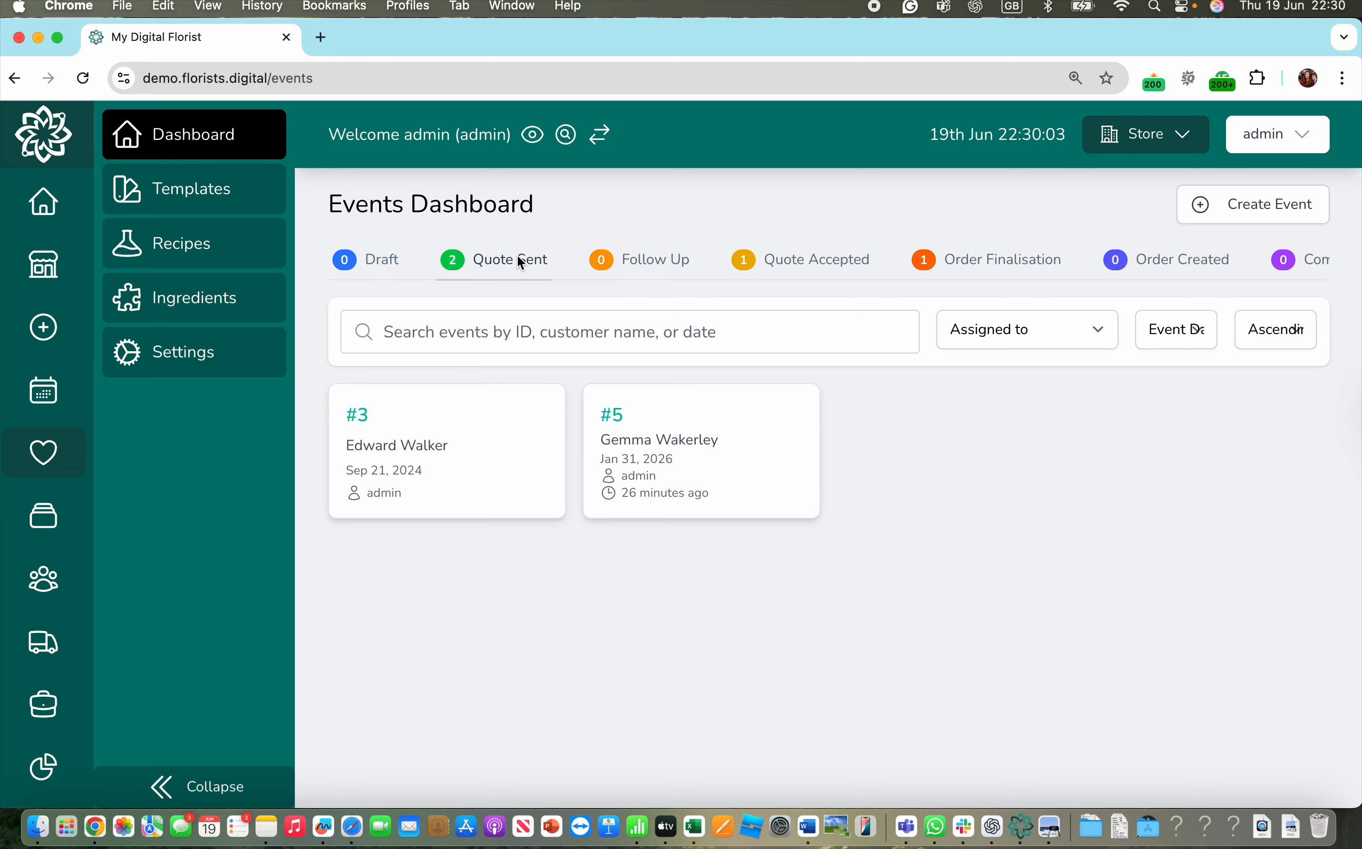
left_click(668, 427)
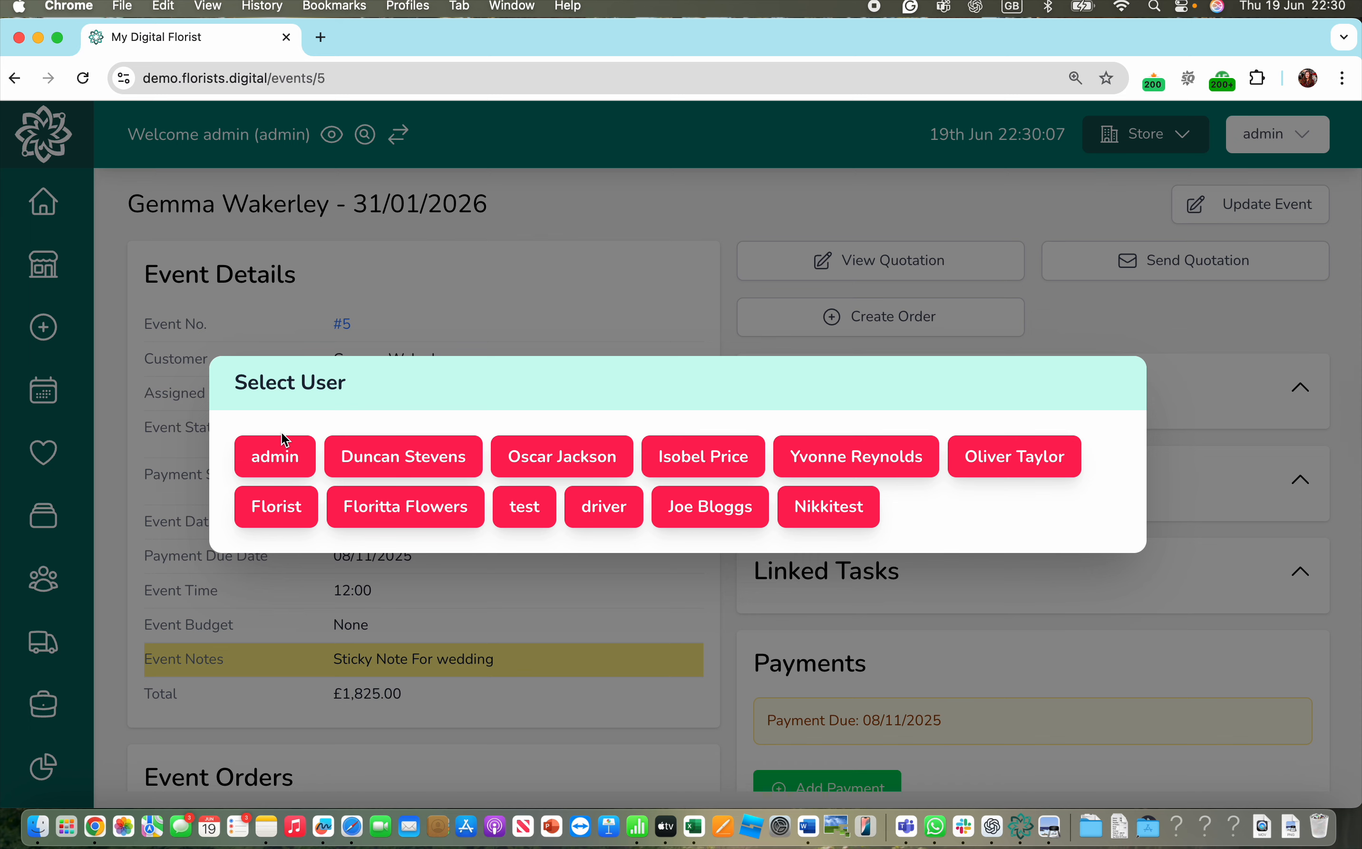
left_click(294, 452)
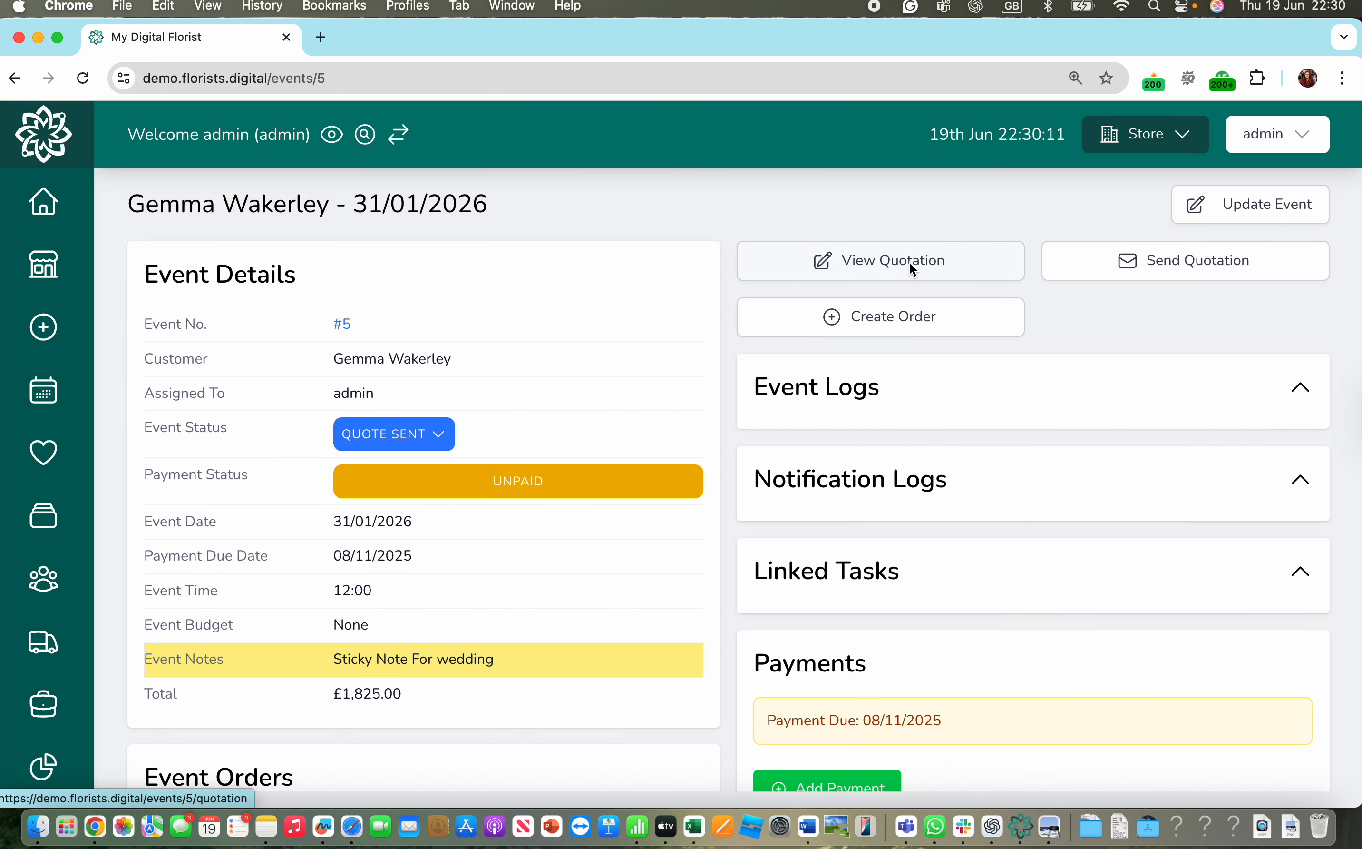
left_click(908, 268)
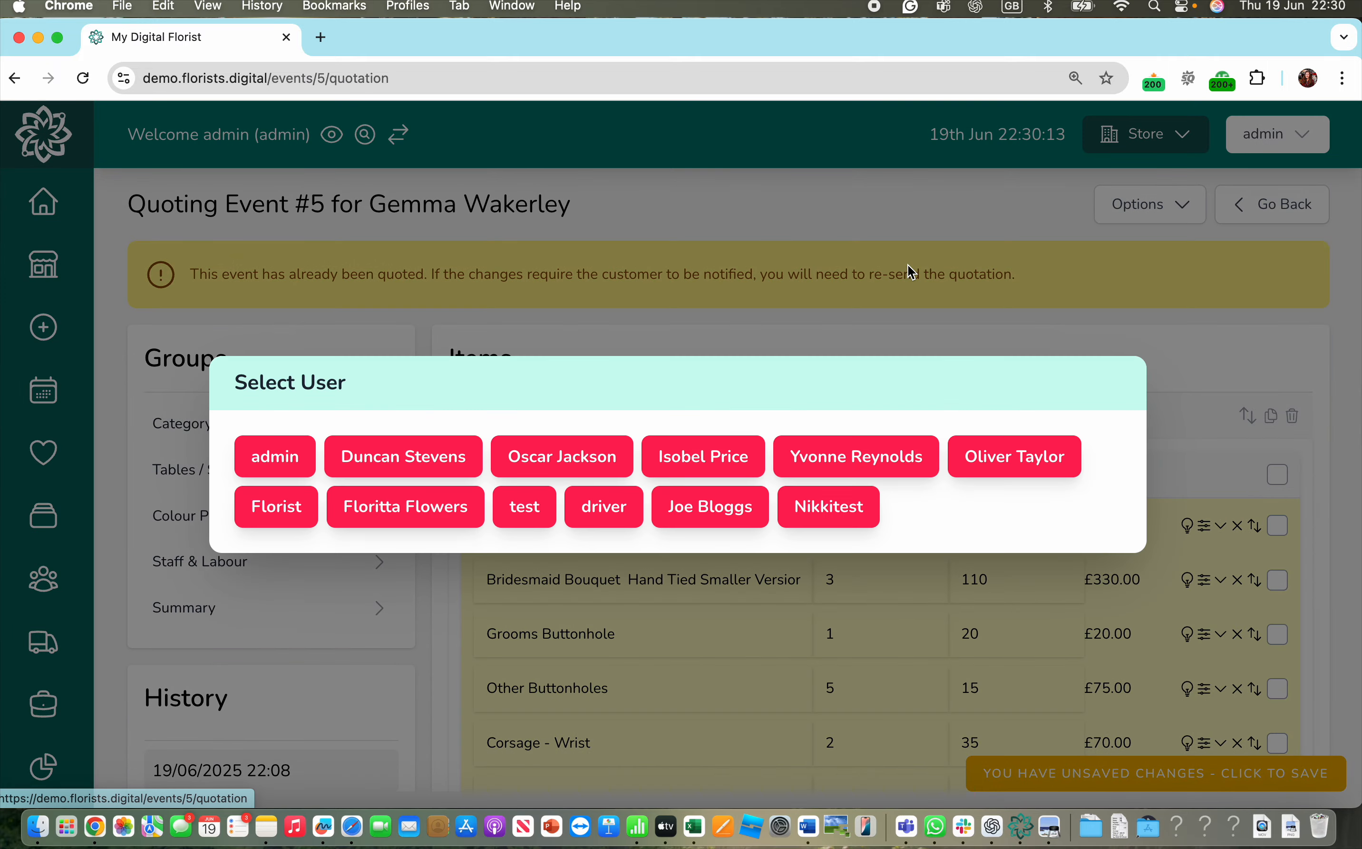
left_click(262, 452)
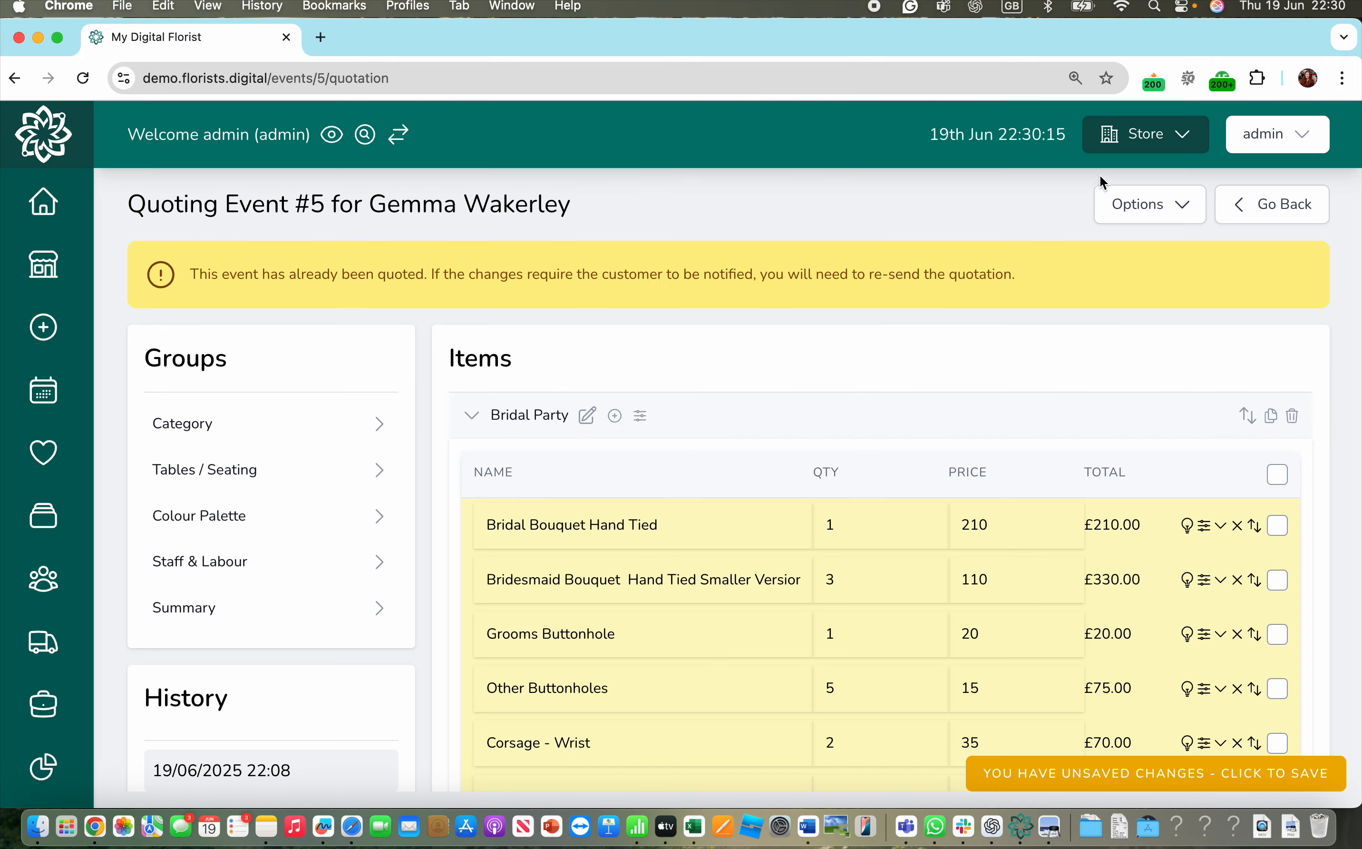
left_click(1128, 205)
left_click(1055, 303)
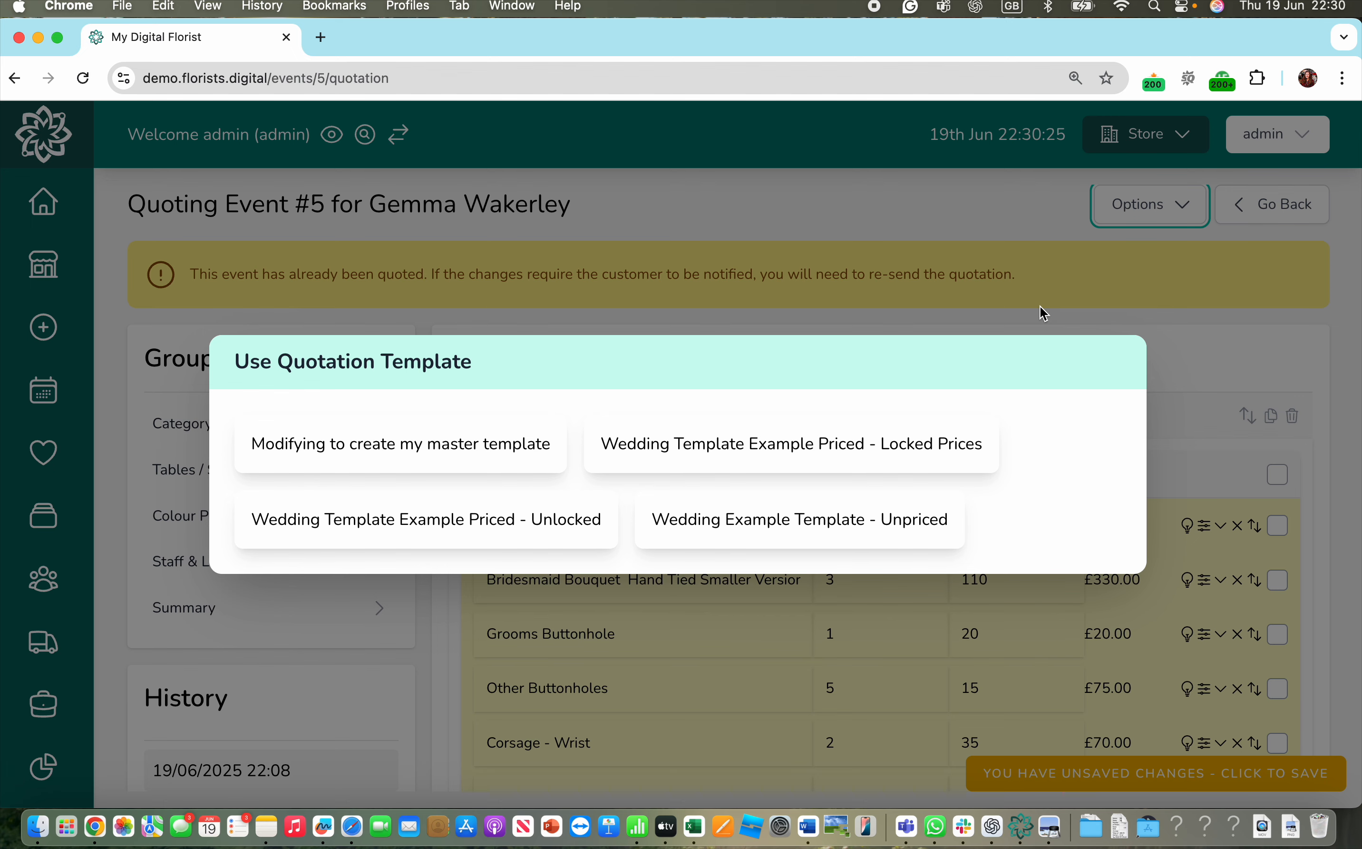
- Load 'Modifying to create my master template' items, then start a new template named 'Weddings 2025'
left_click(434, 463)
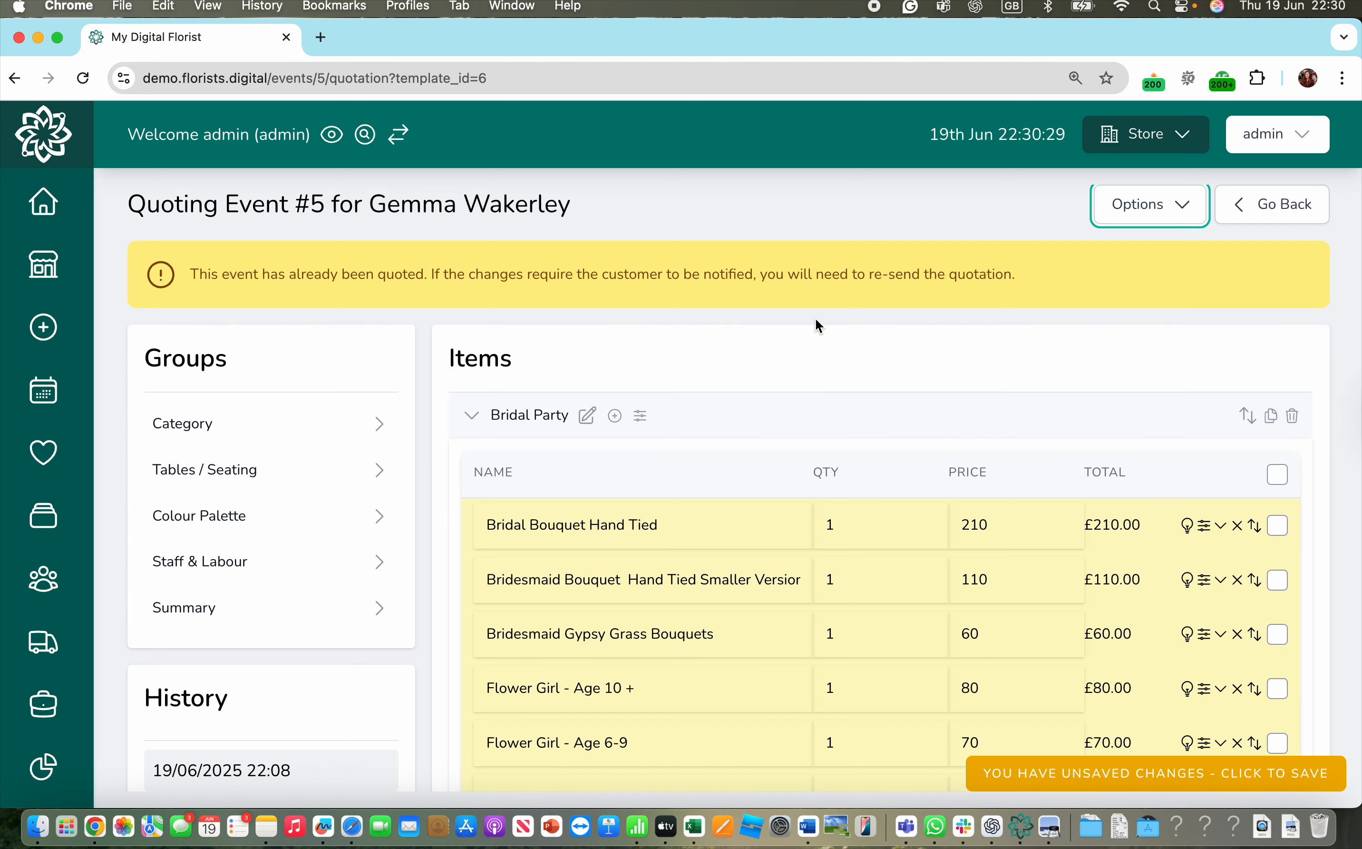
left_click(1139, 204)
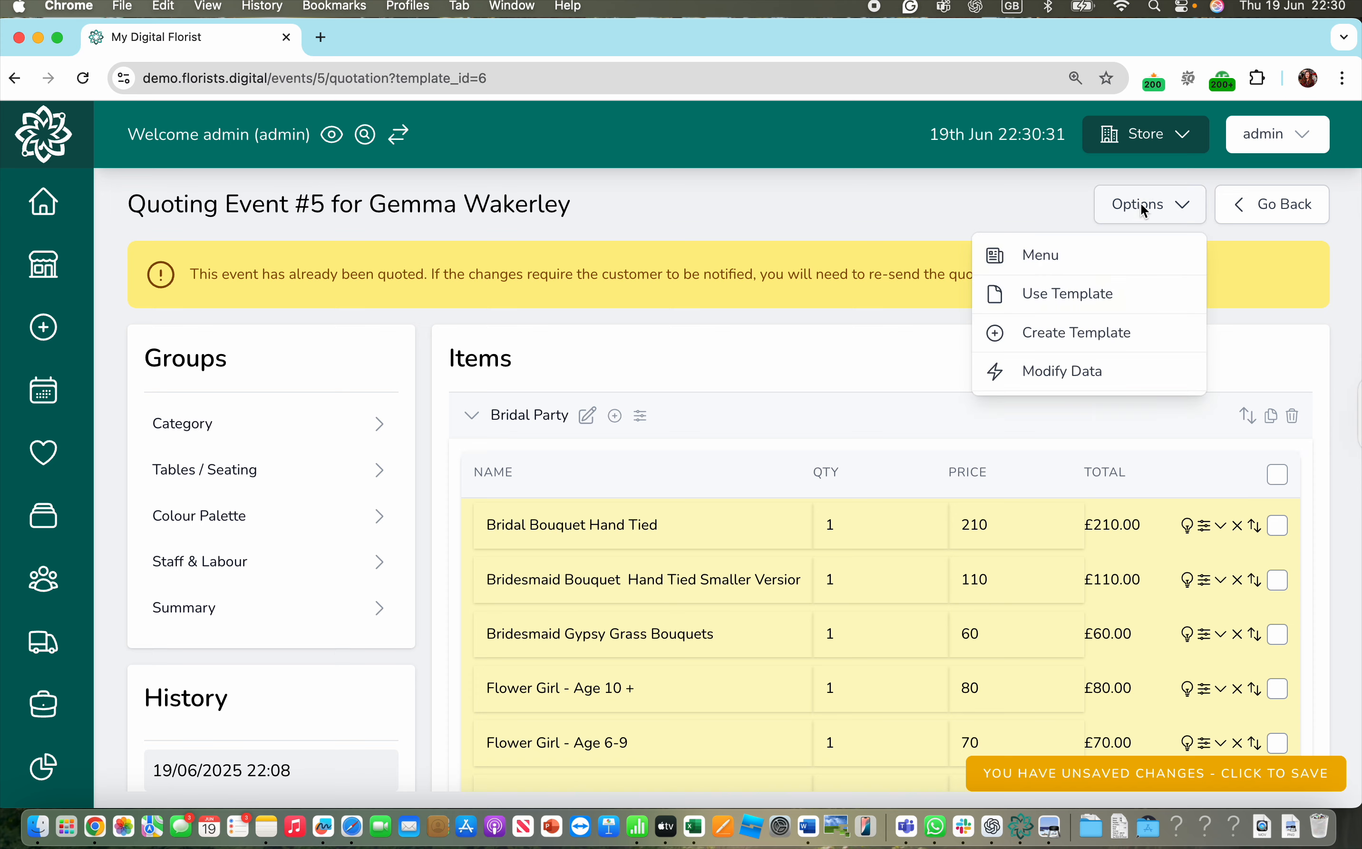
left_click(1072, 334)
left_click(394, 406)
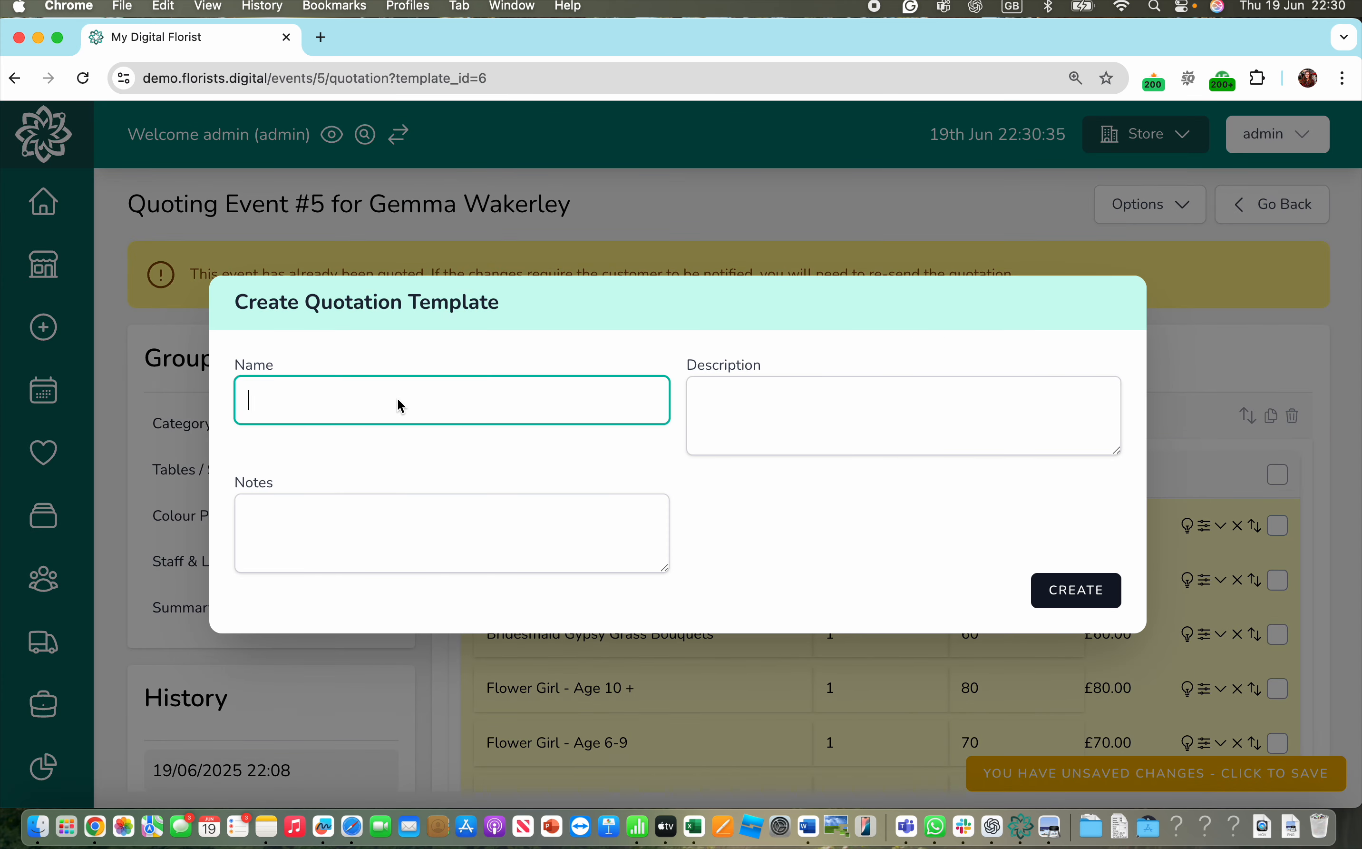
type("E")
key("BackSpace")
type("WEdd")
key("BackSpace")
key("BackSpace")
key("BackSpace")
type("eddings 2025")
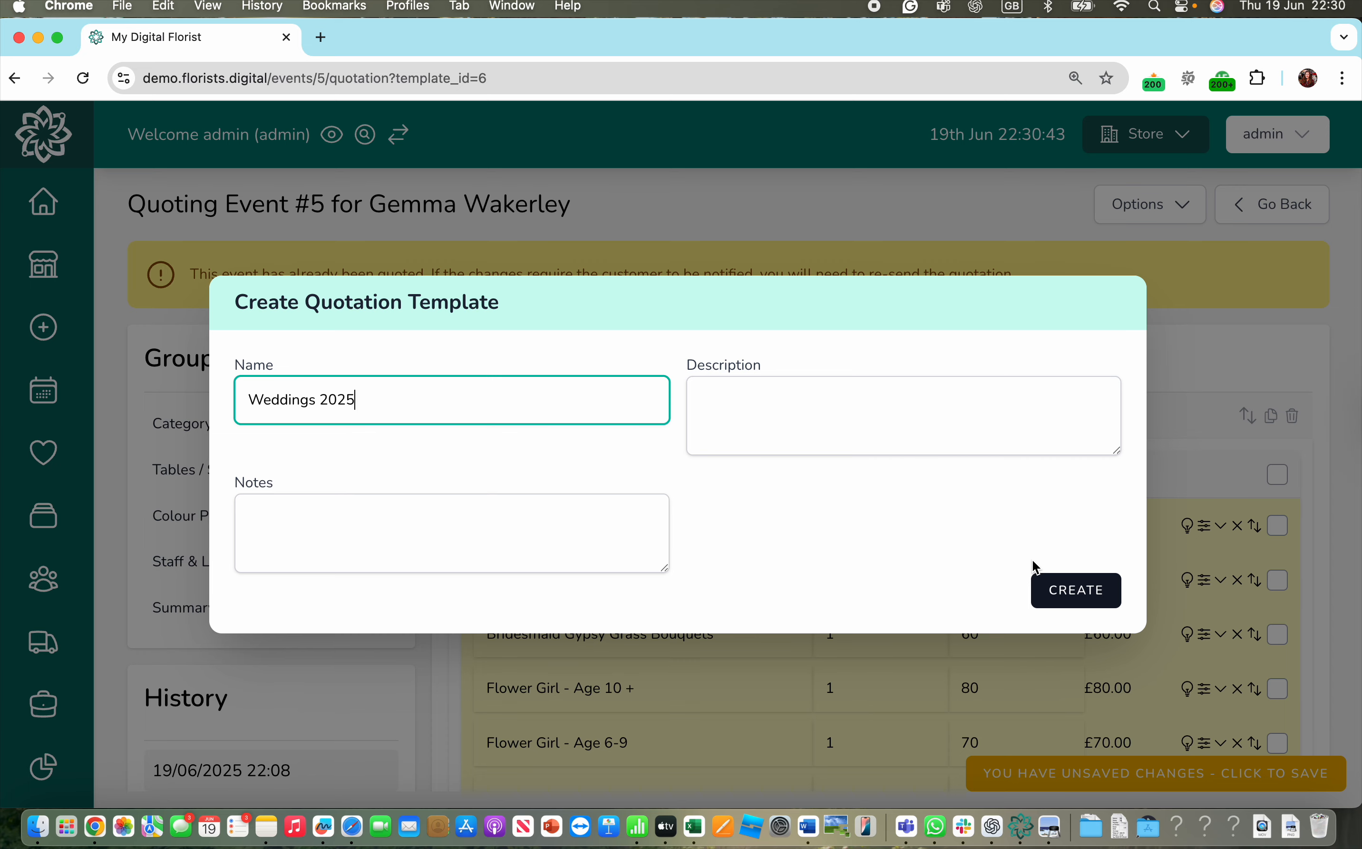
- Create the Weddings 2025 template, which is listed as ID 7 in Event Templates
left_click(1083, 590)
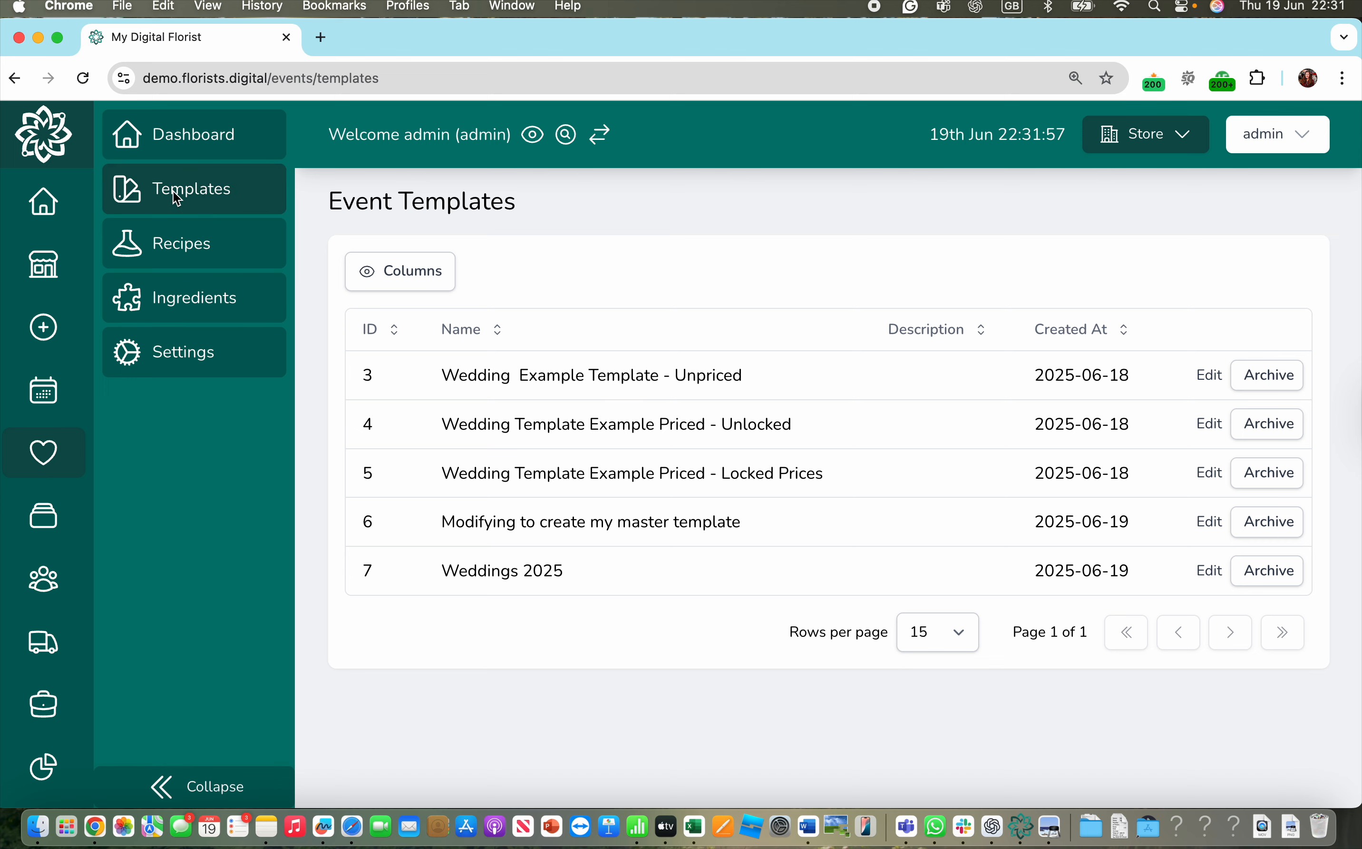
- Return to the dashboard and reopen event #5's quotation from Quote Sent as admin
left_click(212, 134)
left_click(548, 252)
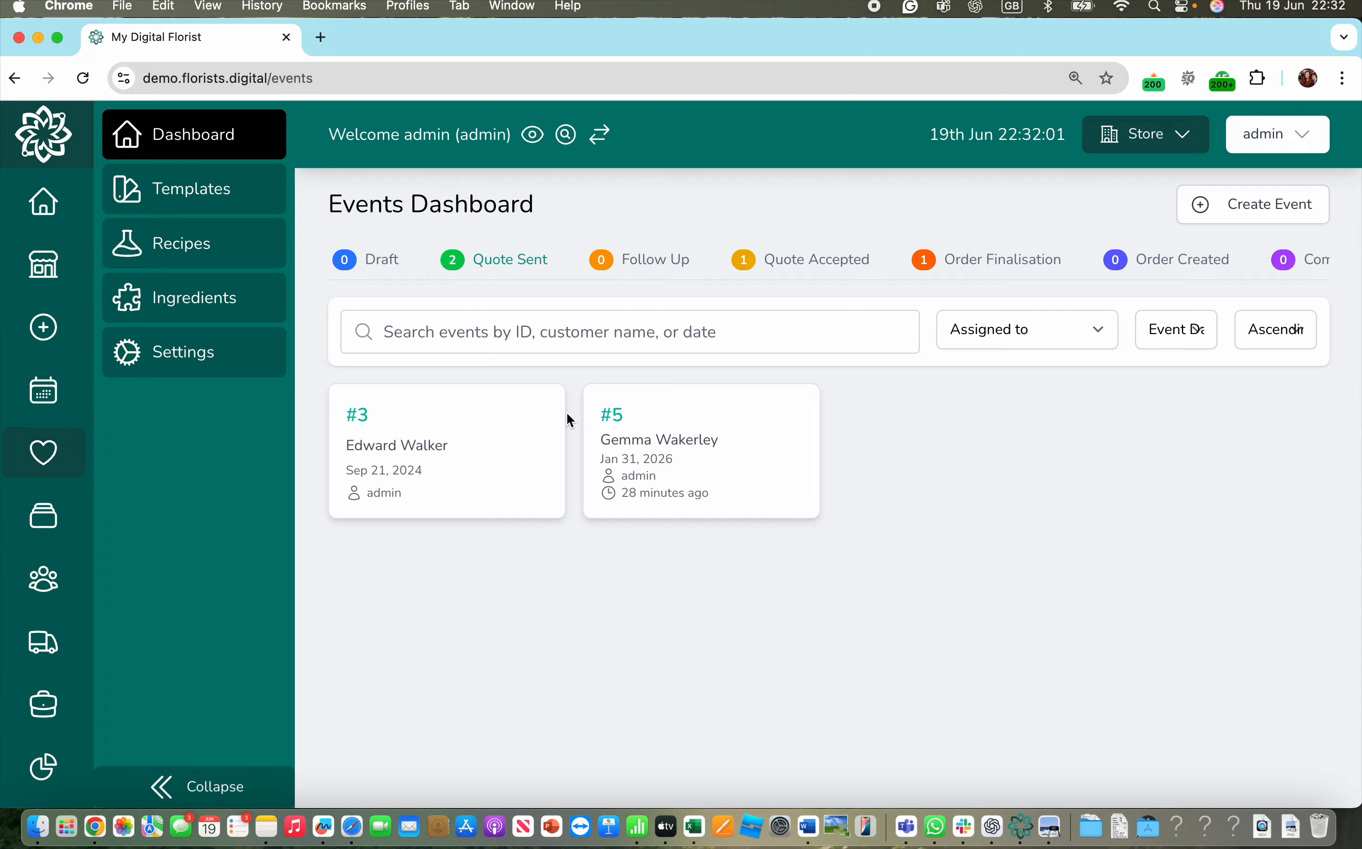
left_click(696, 496)
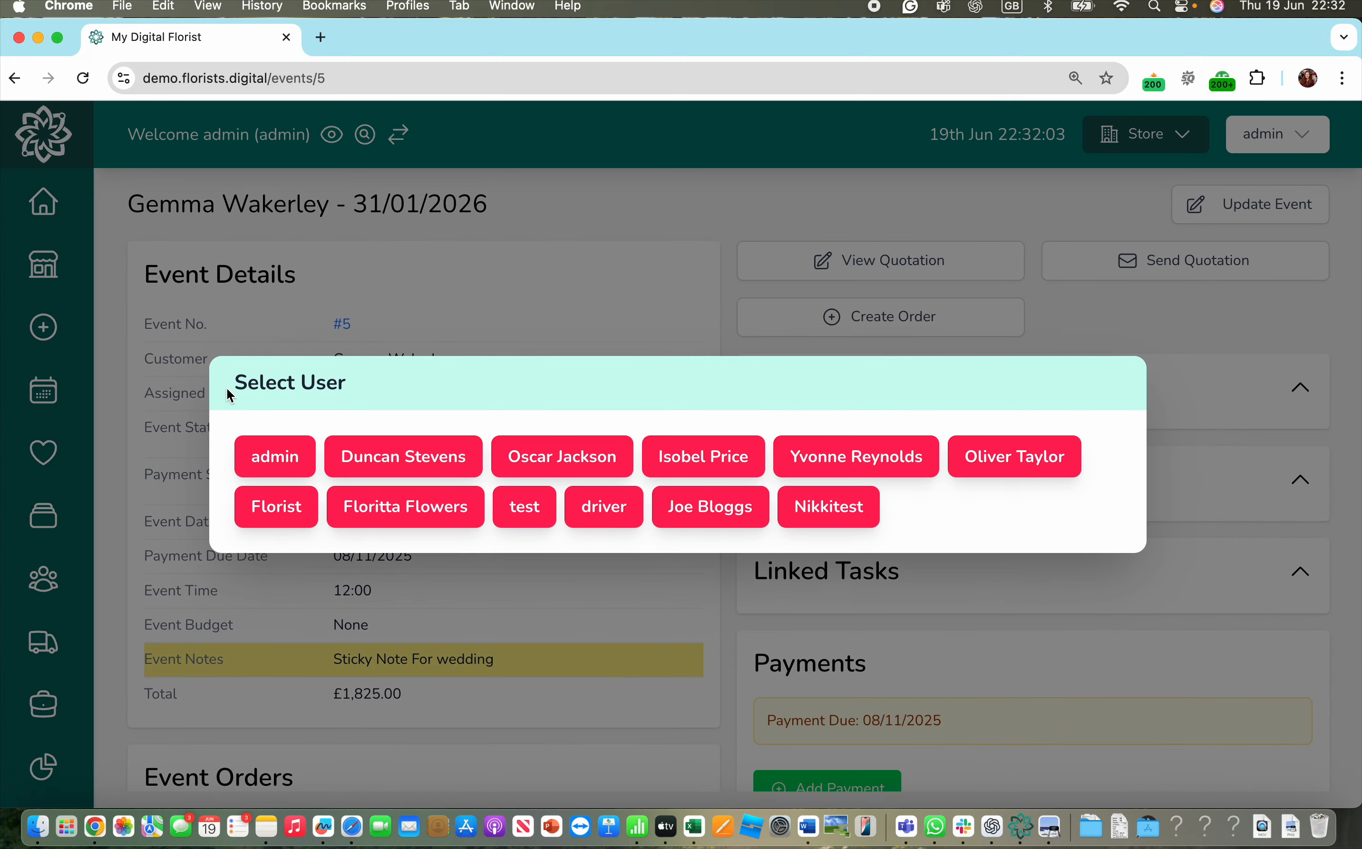
left_click(269, 452)
left_click(853, 262)
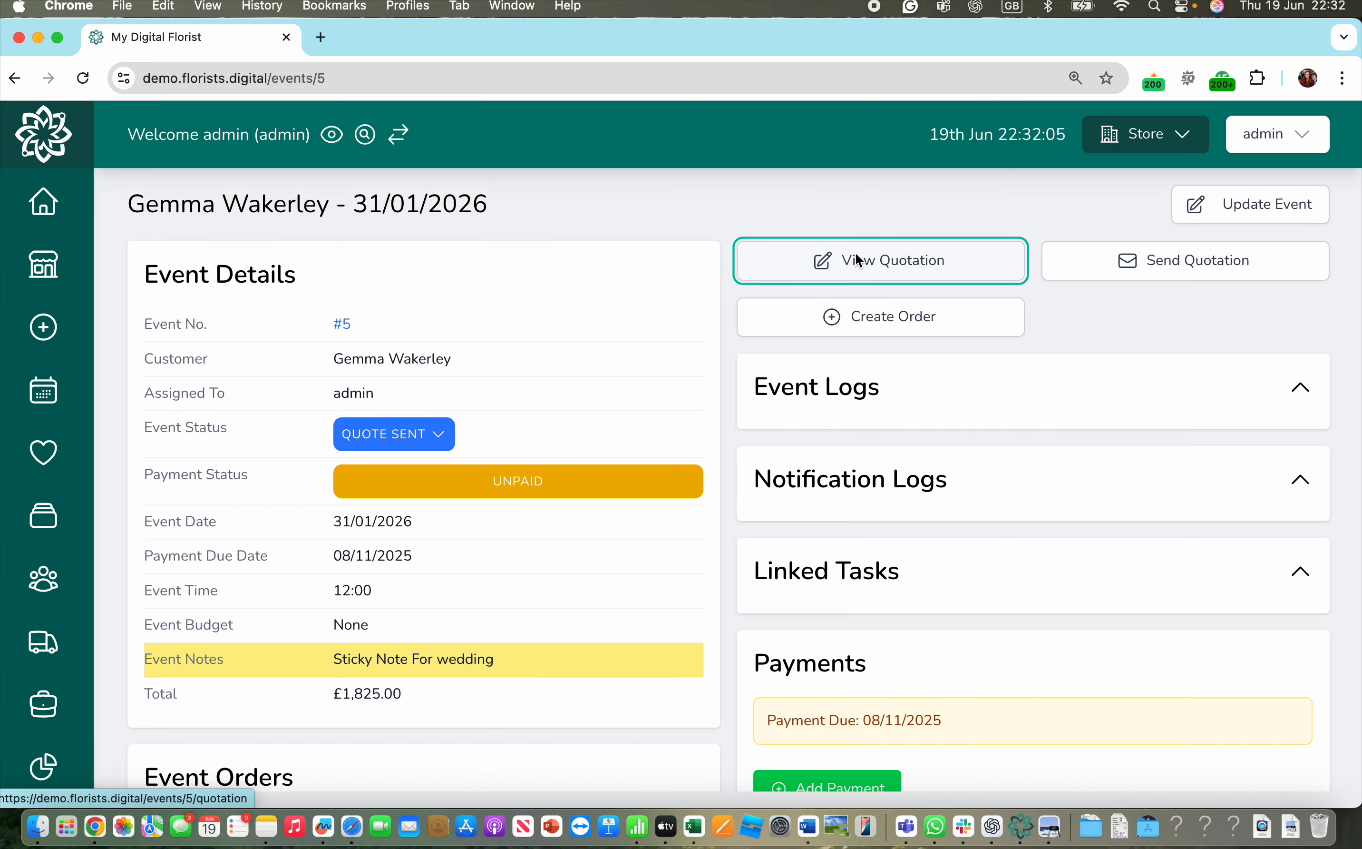
left_click(275, 455)
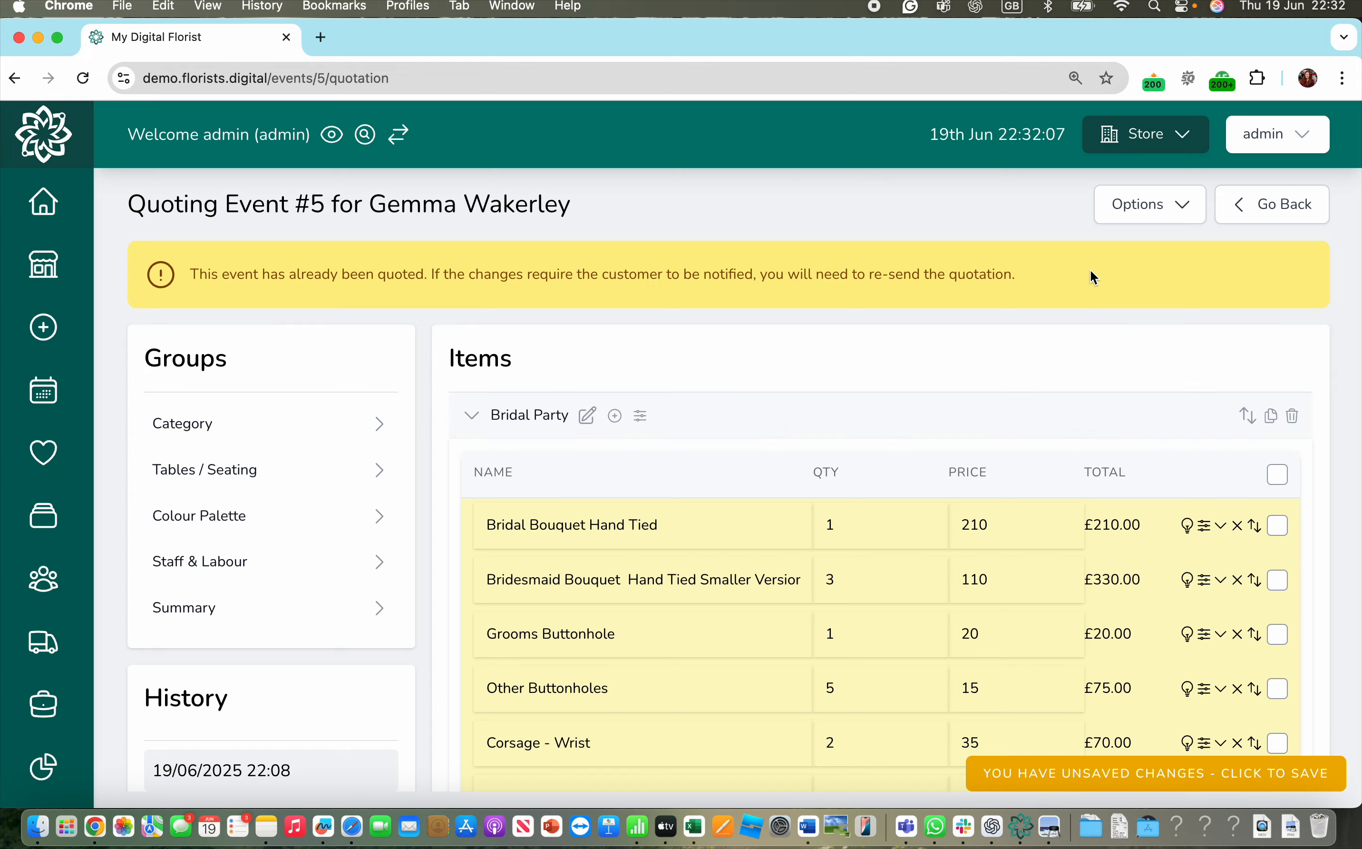
- Load the Weddings 2025 template into the quotation
left_click(1153, 213)
left_click(1065, 292)
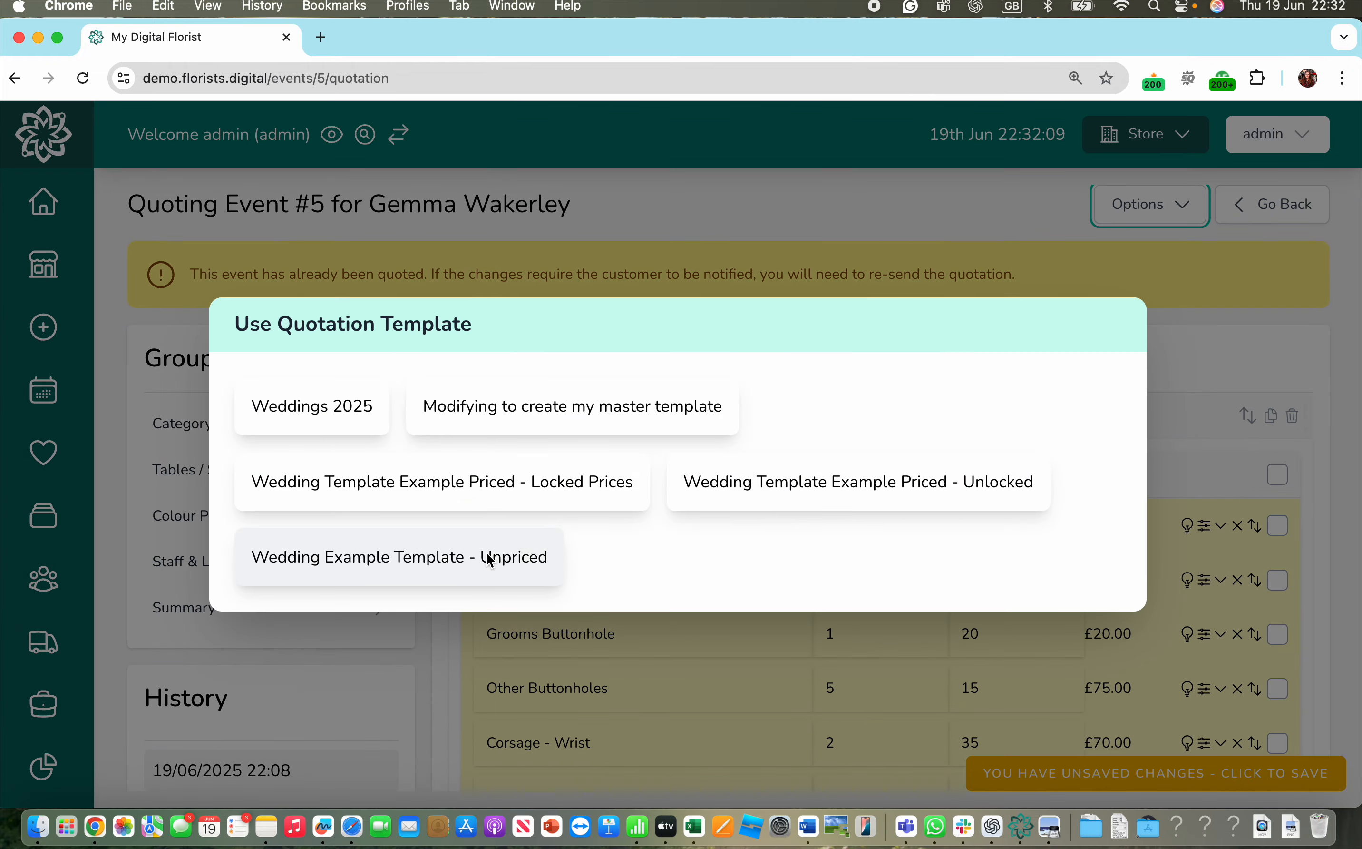
left_click(363, 427)
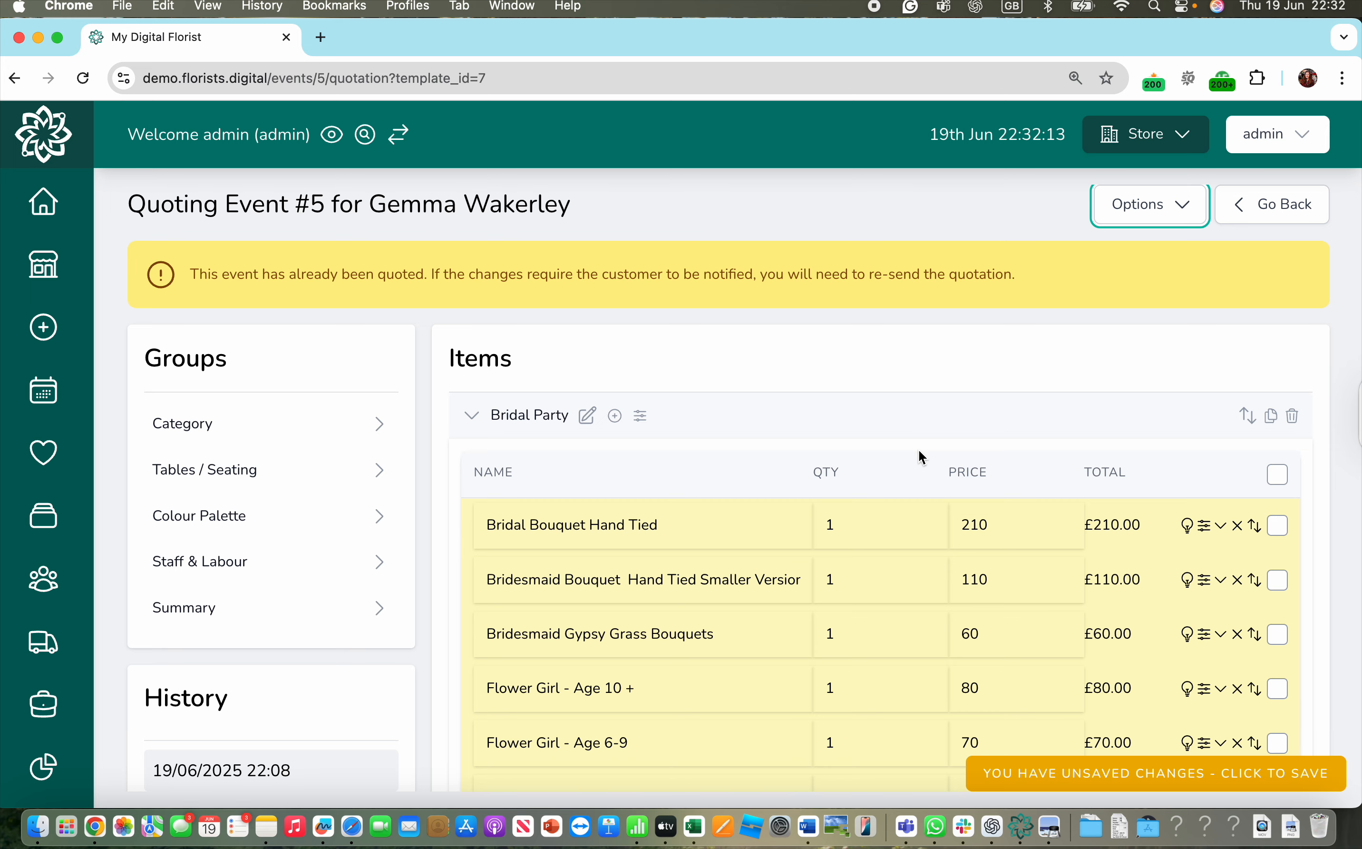
left_click(1178, 204)
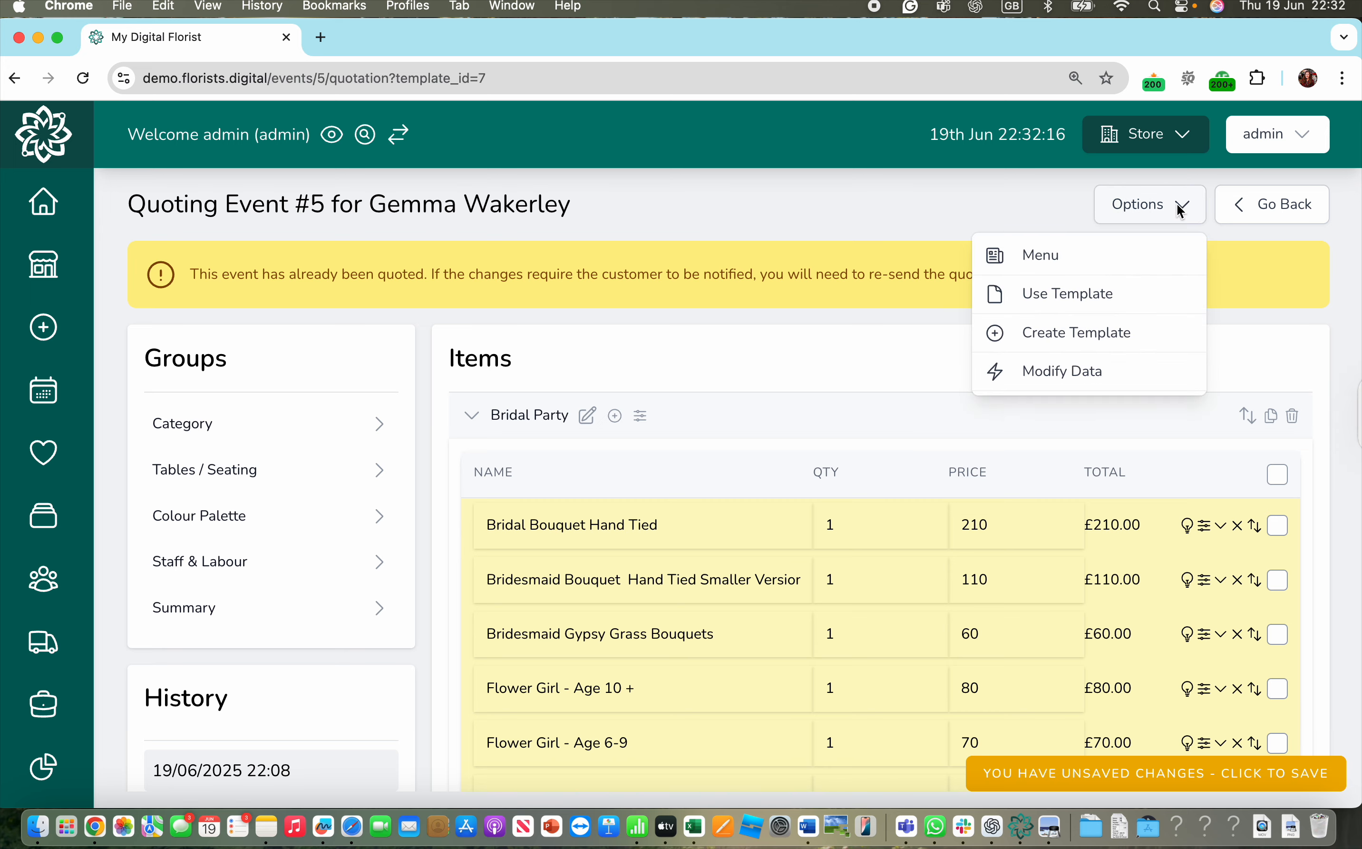
- Resync ingredient prices at 110% so Bridal Bouquet Hand Tied rises from £210 to £231
left_click(1055, 372)
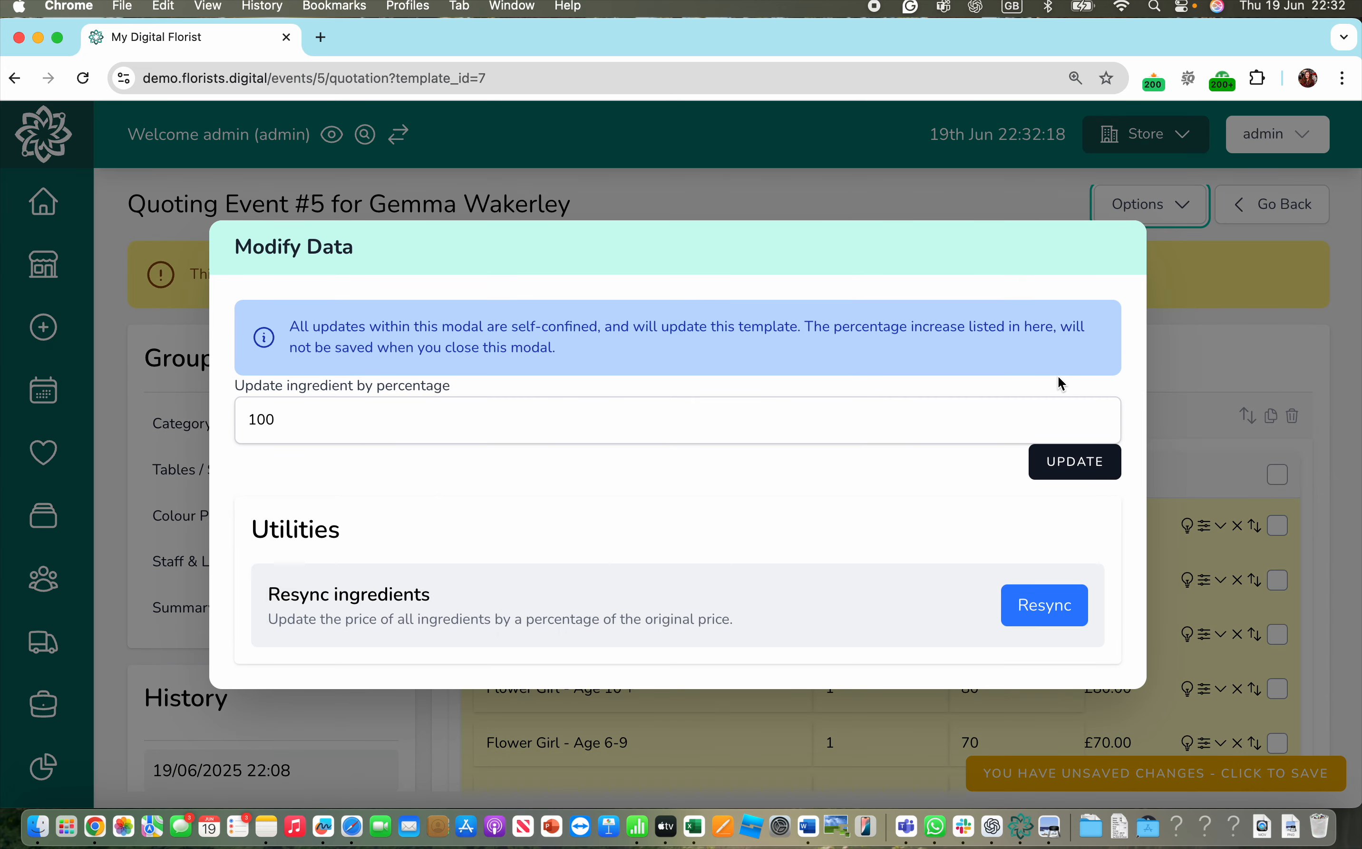
left_click(676, 427)
type("110")
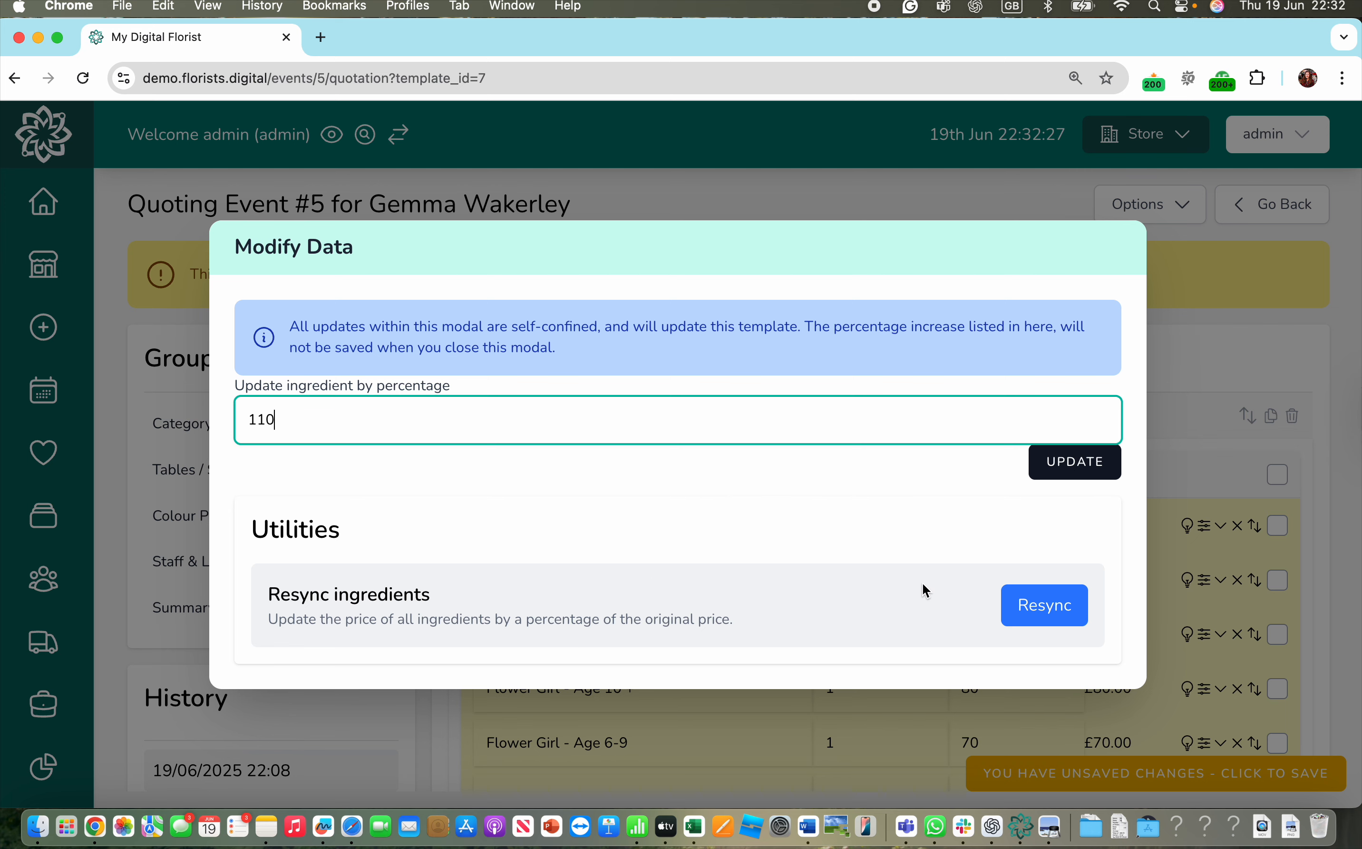
left_click(1045, 611)
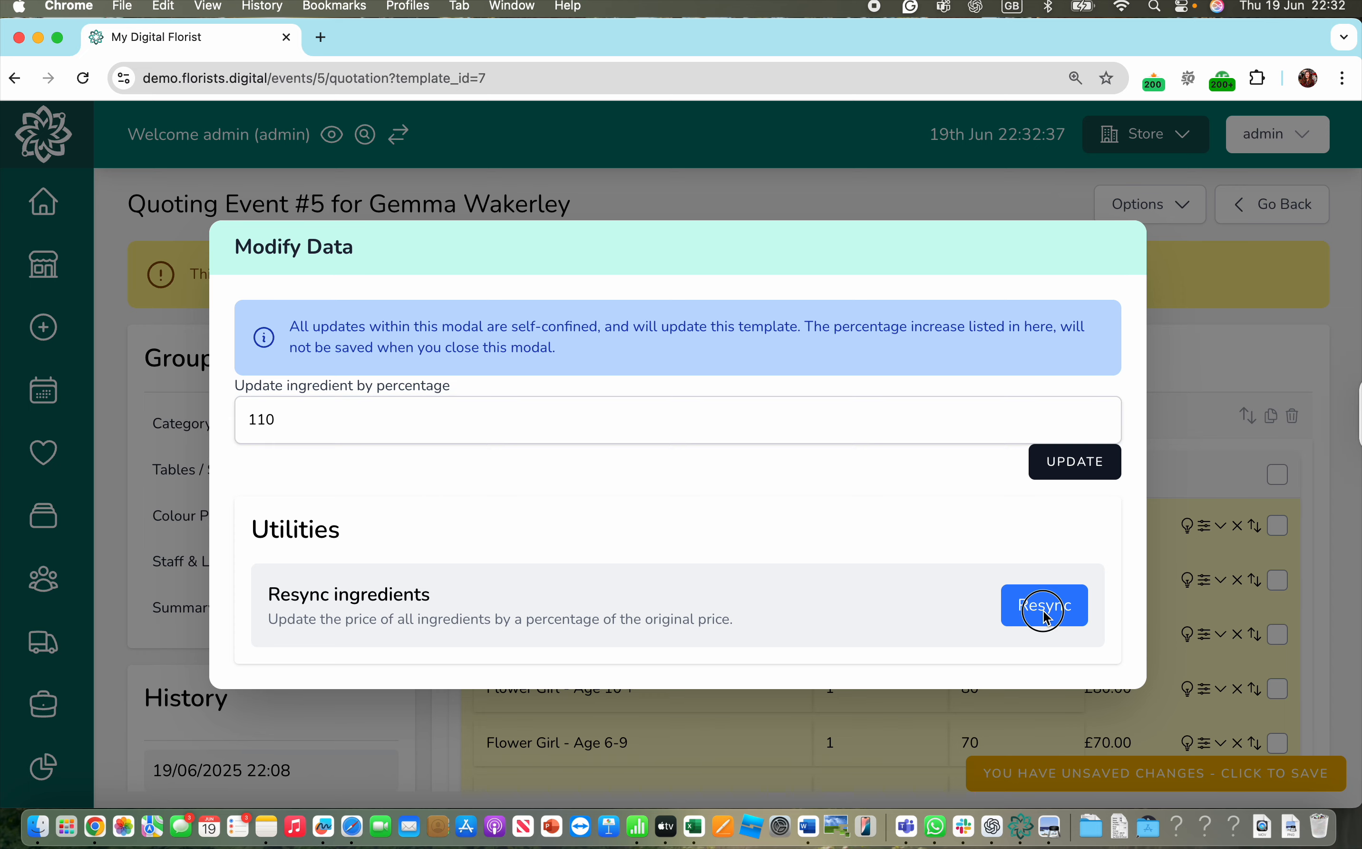
left_click(837, 203)
left_click(1093, 467)
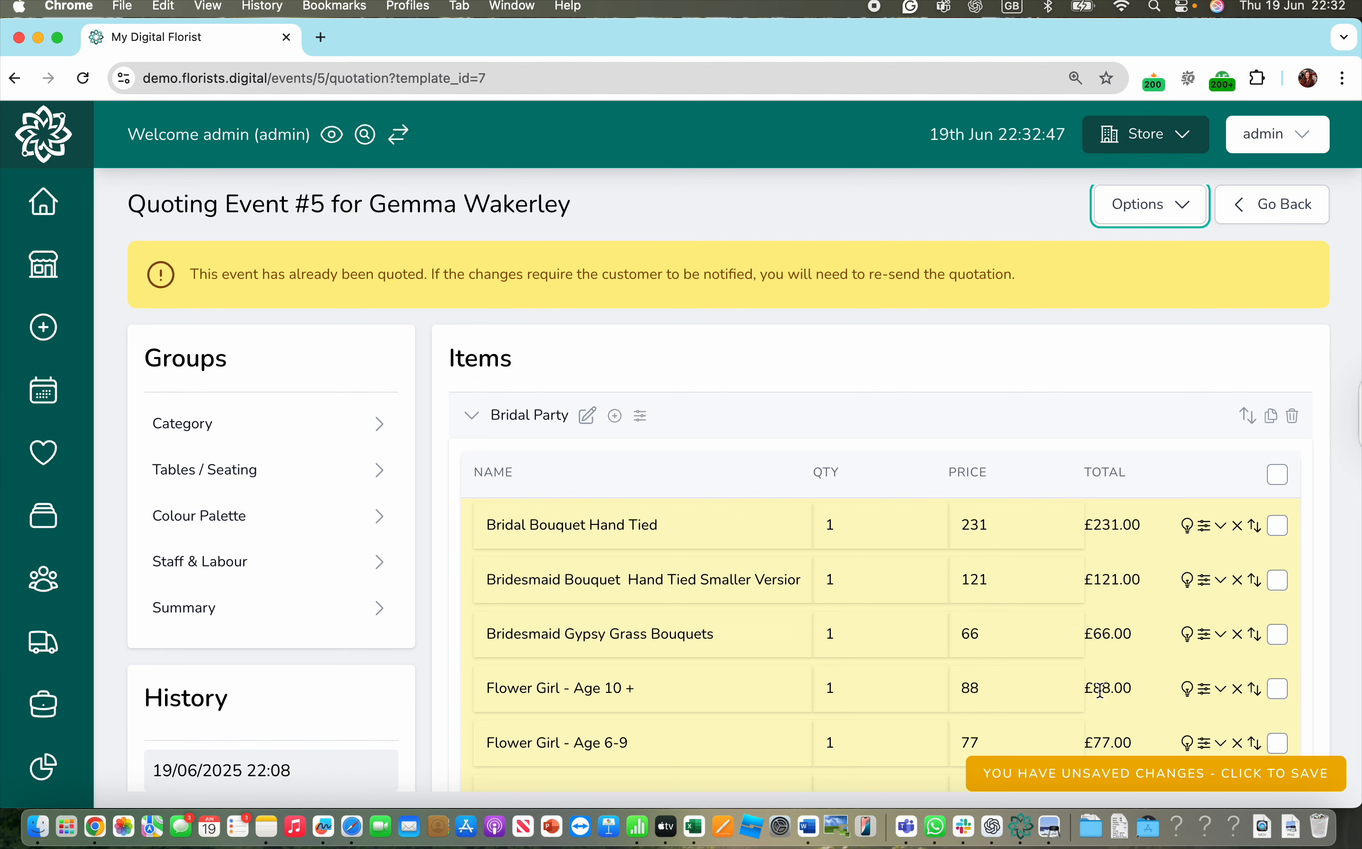
- Review the Bridal Bouquet Hand Tied details, then collapse them to show the full Bridal Party list
left_click(1221, 525)
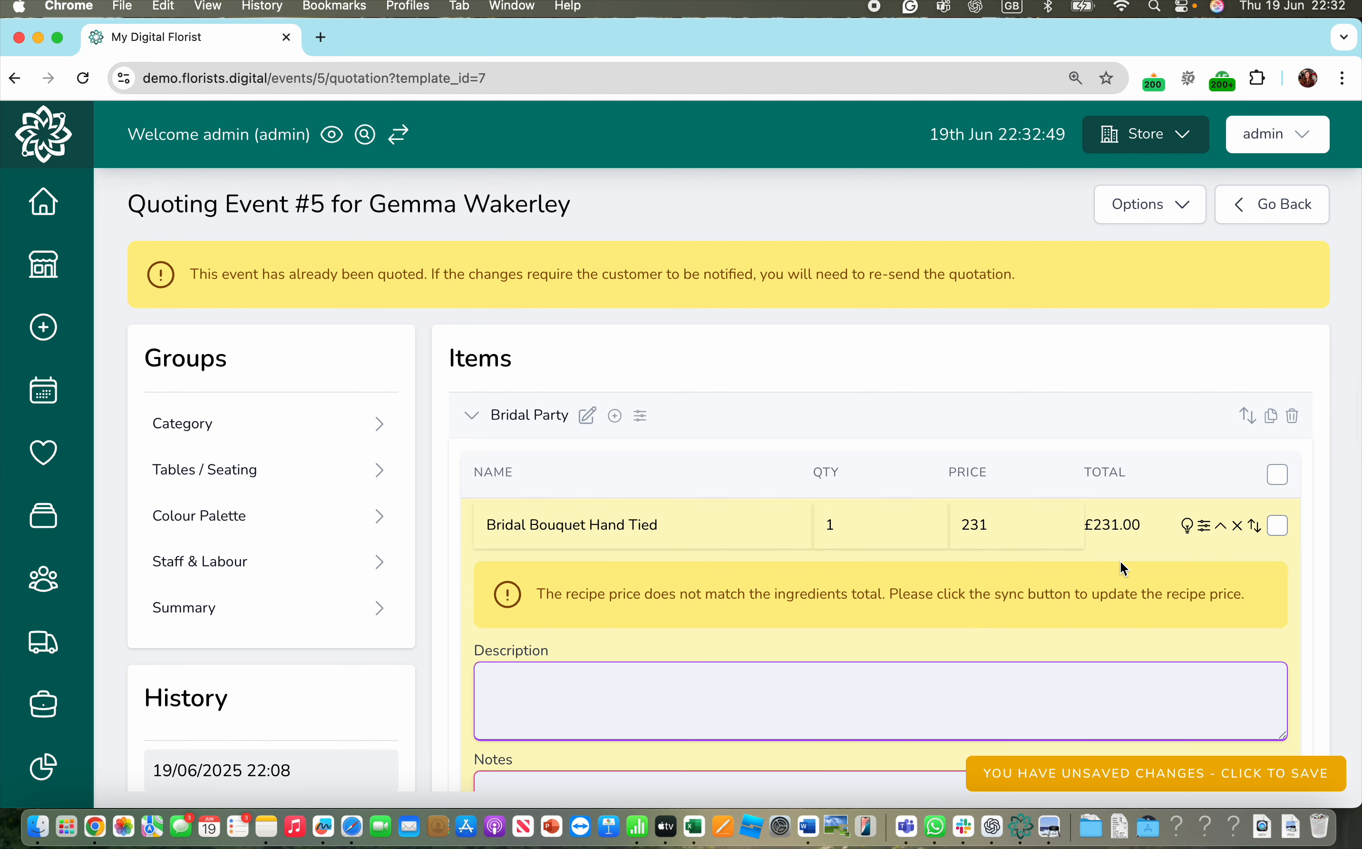
scroll(1120, 561, "down", 6)
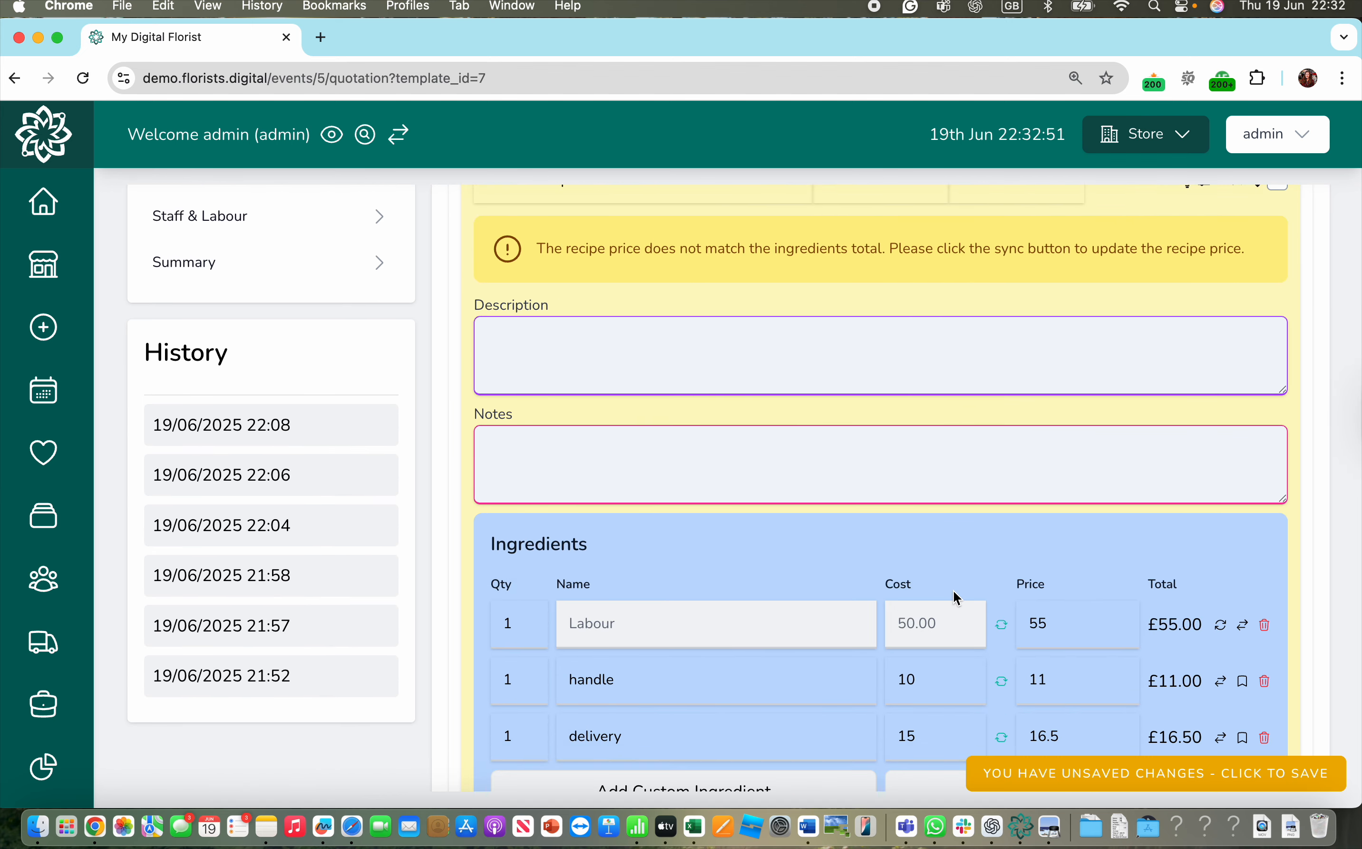
scroll(957, 597, "down", 2)
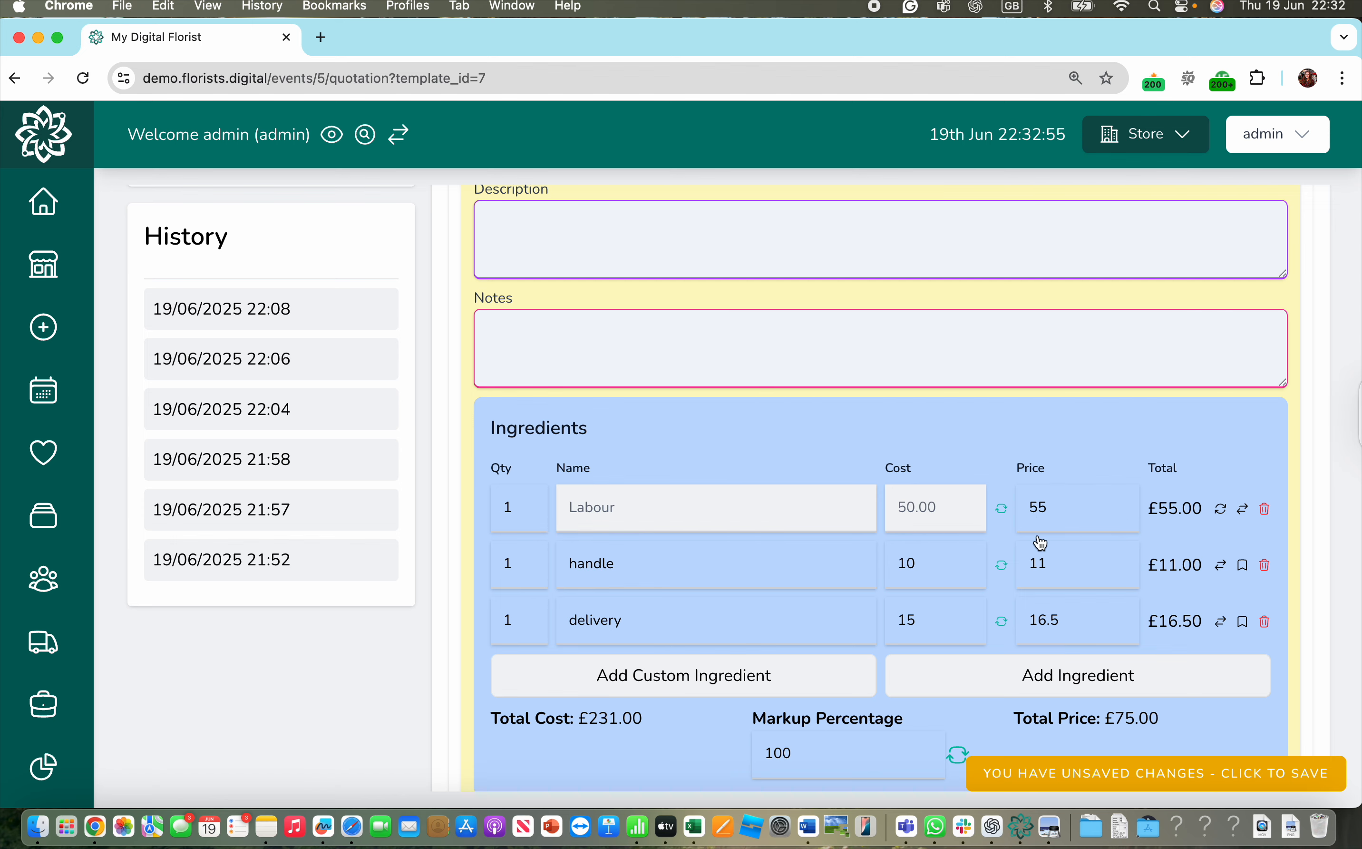
scroll(1040, 542, "up", 8)
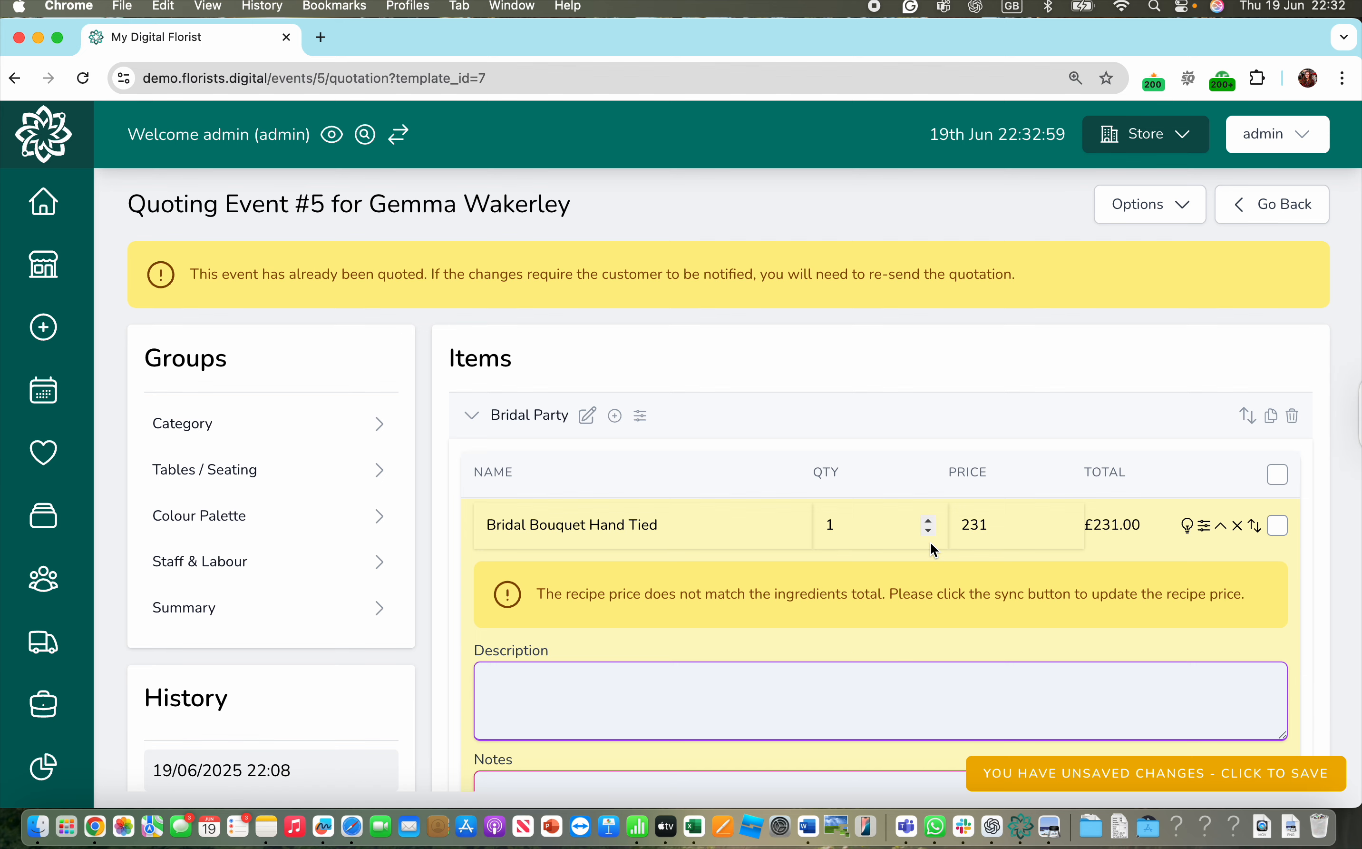
scroll(931, 542, "down", 3)
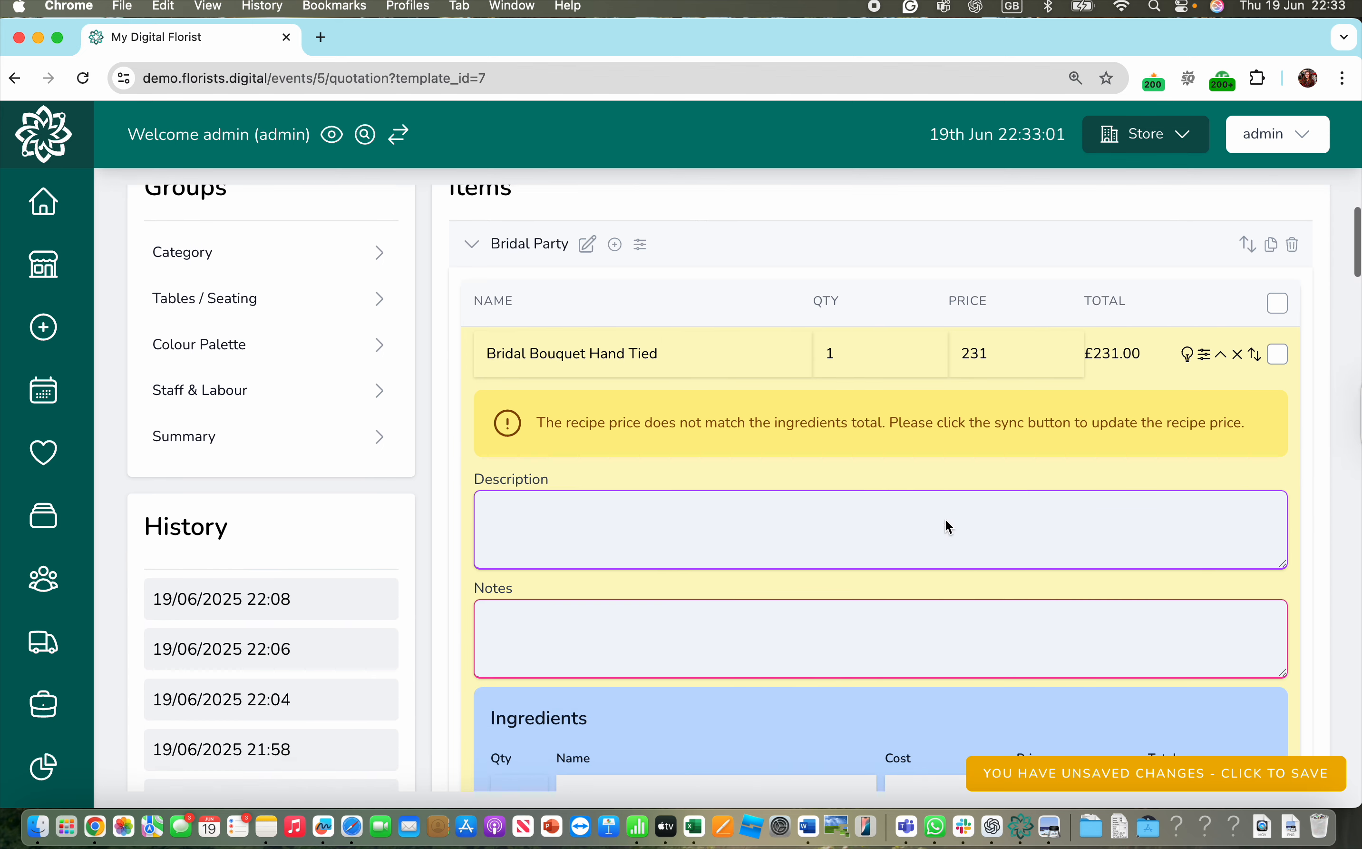
left_click(1223, 353)
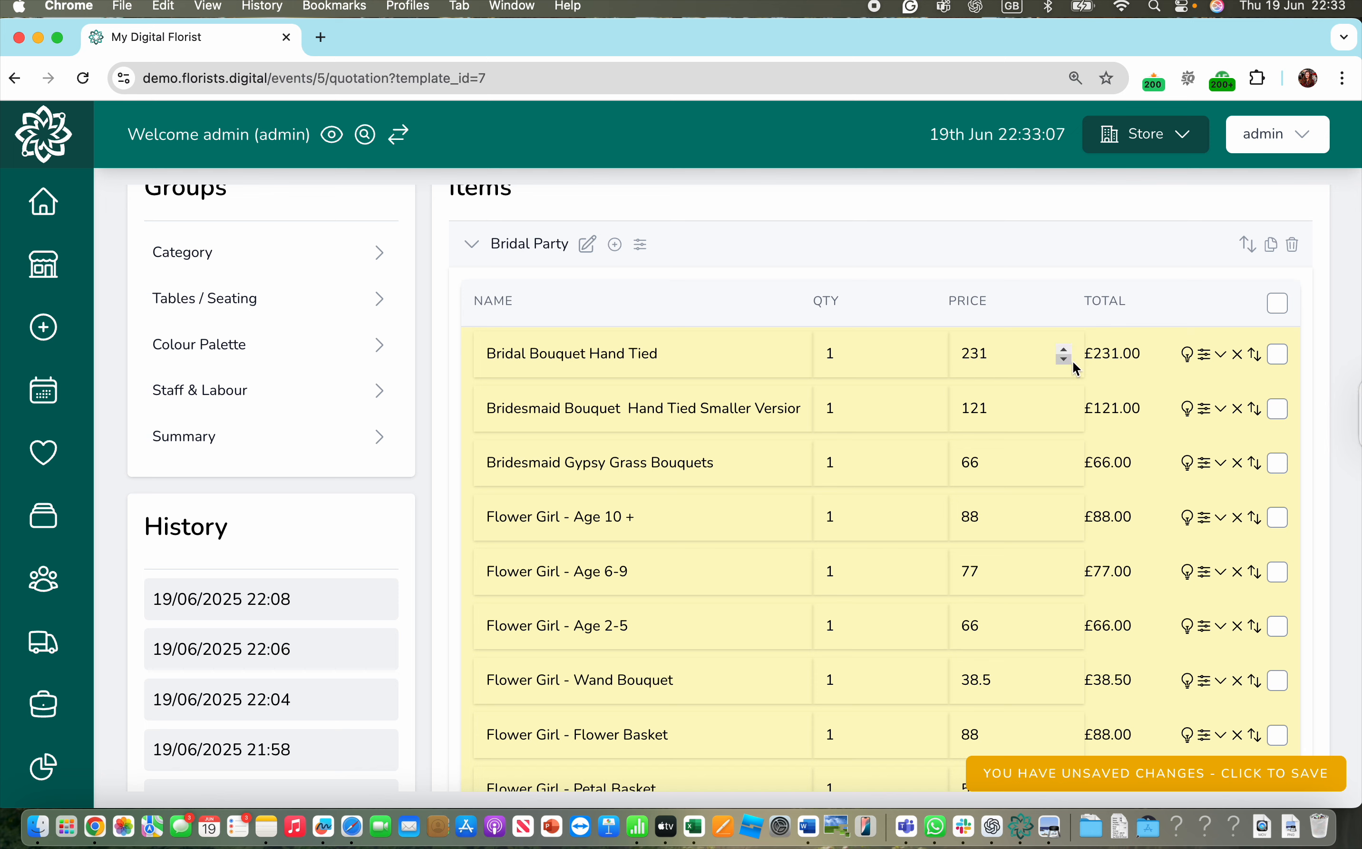
- Set Bridal Bouquet Hand Tied price to 230 and the smaller bridesmaid bouquet to 120
left_click(997, 359)
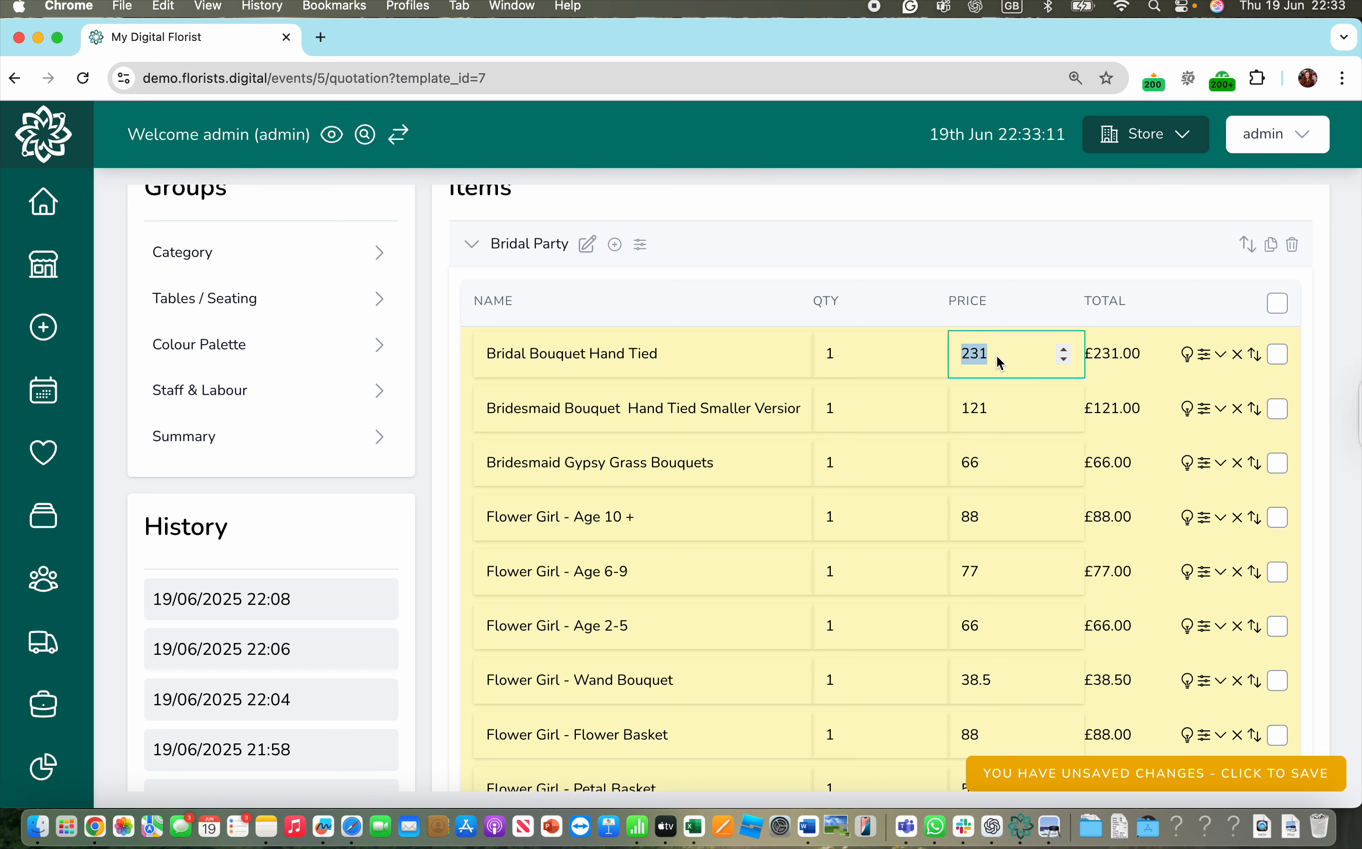
type("230")
double_click(981, 422)
type("120")
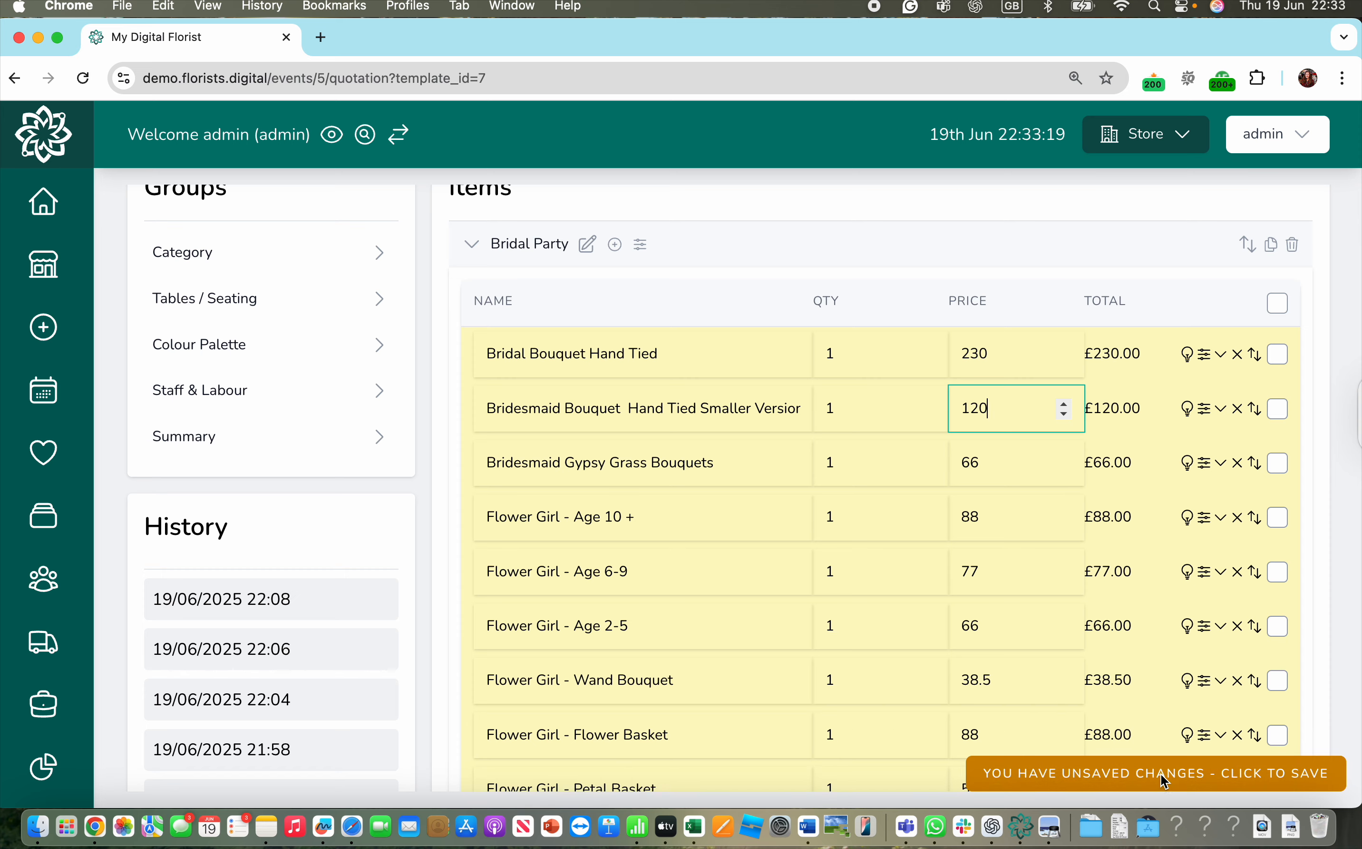
- Save the changed quotation as the admin user
left_click(1128, 773)
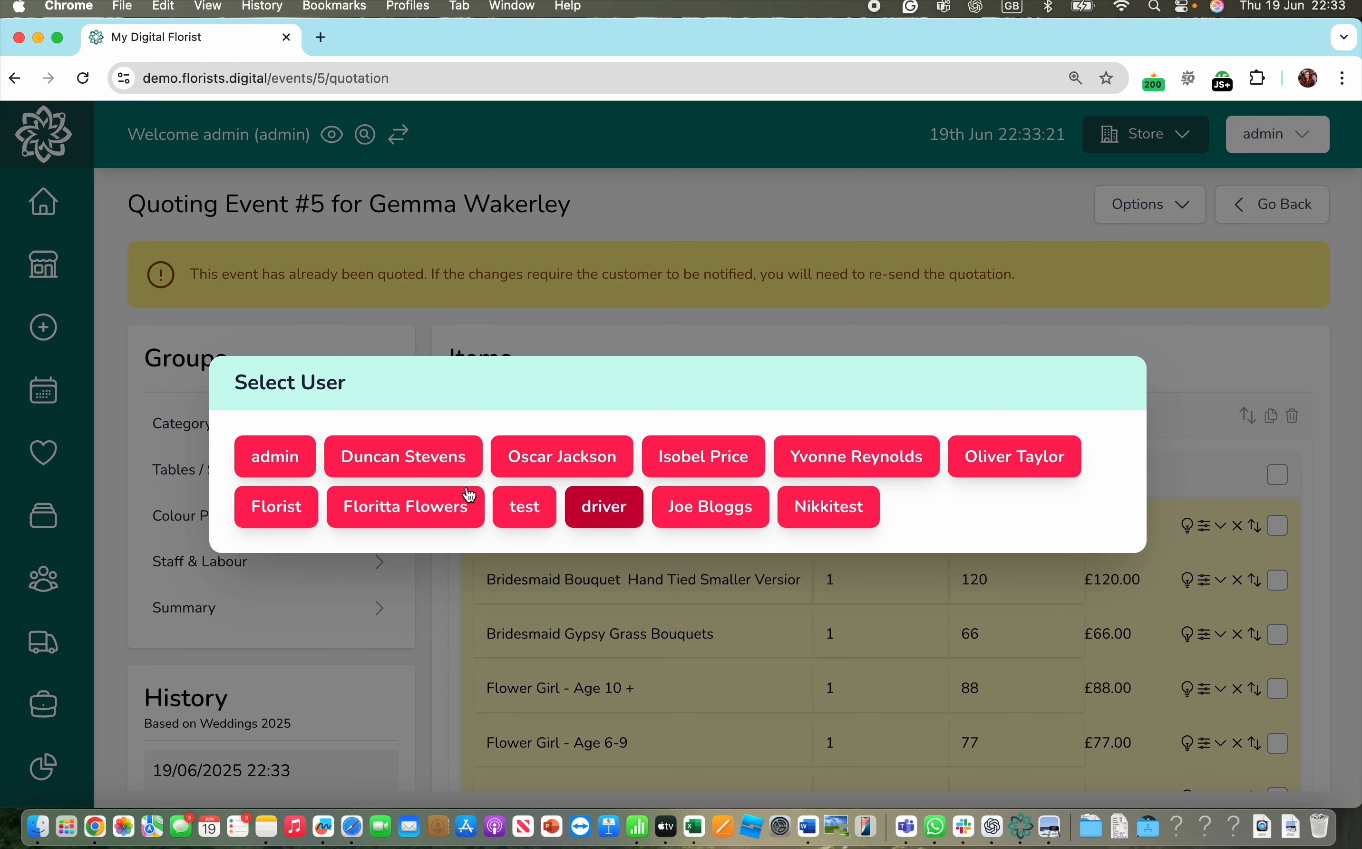
left_click(299, 458)
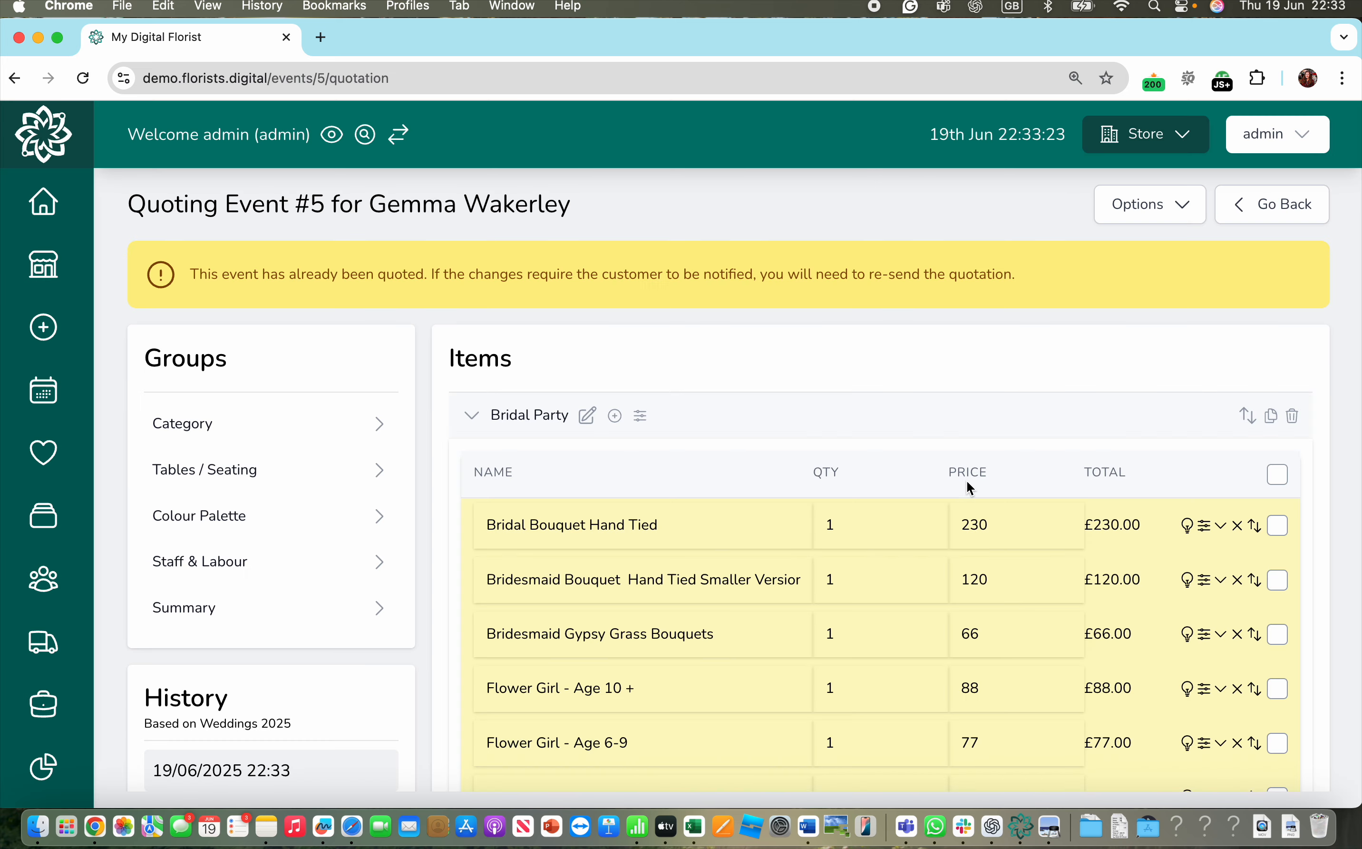
left_click(1164, 211)
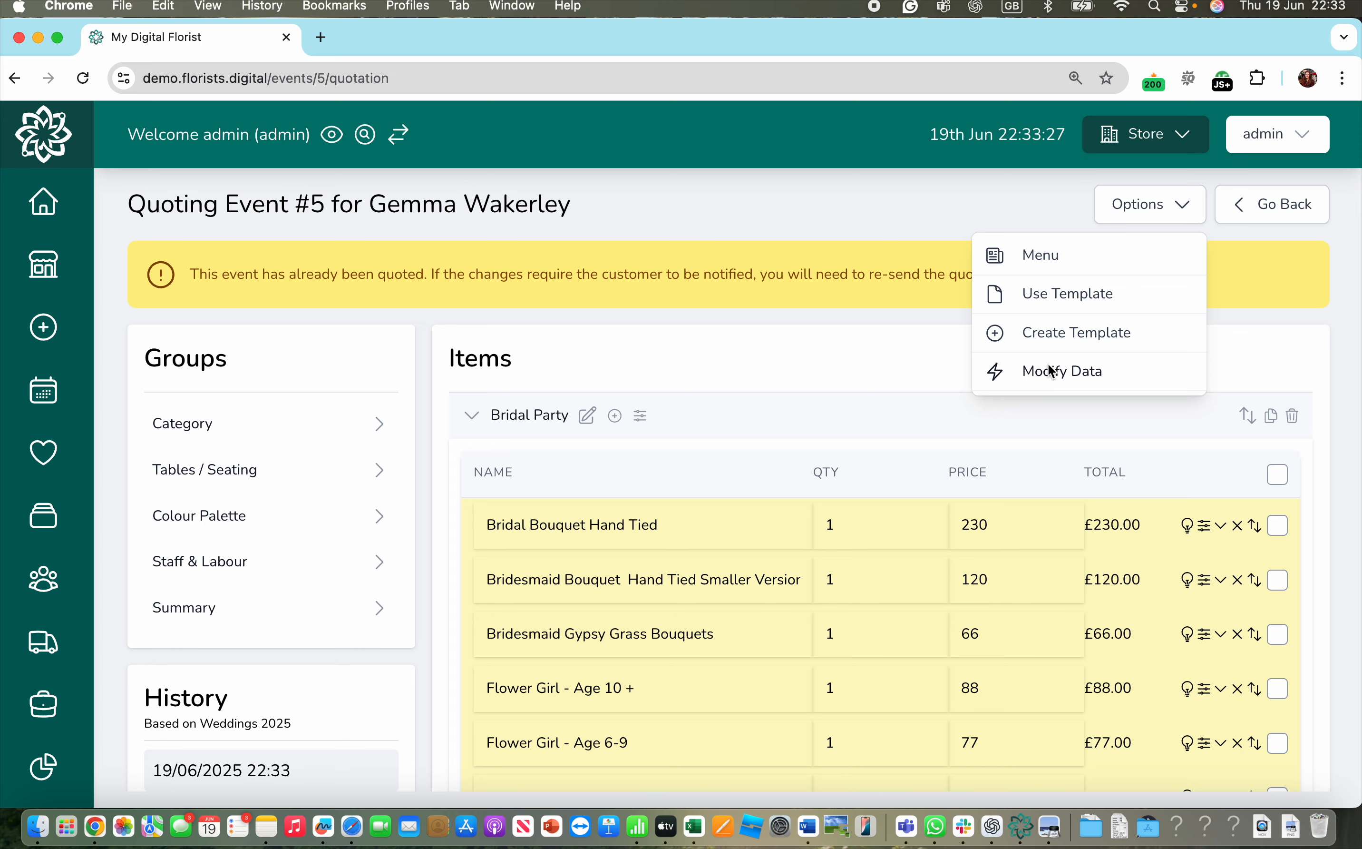
- Save the quotation as a new template named 'Wedding 2026', listed as template 8
left_click(1058, 340)
left_click(601, 406)
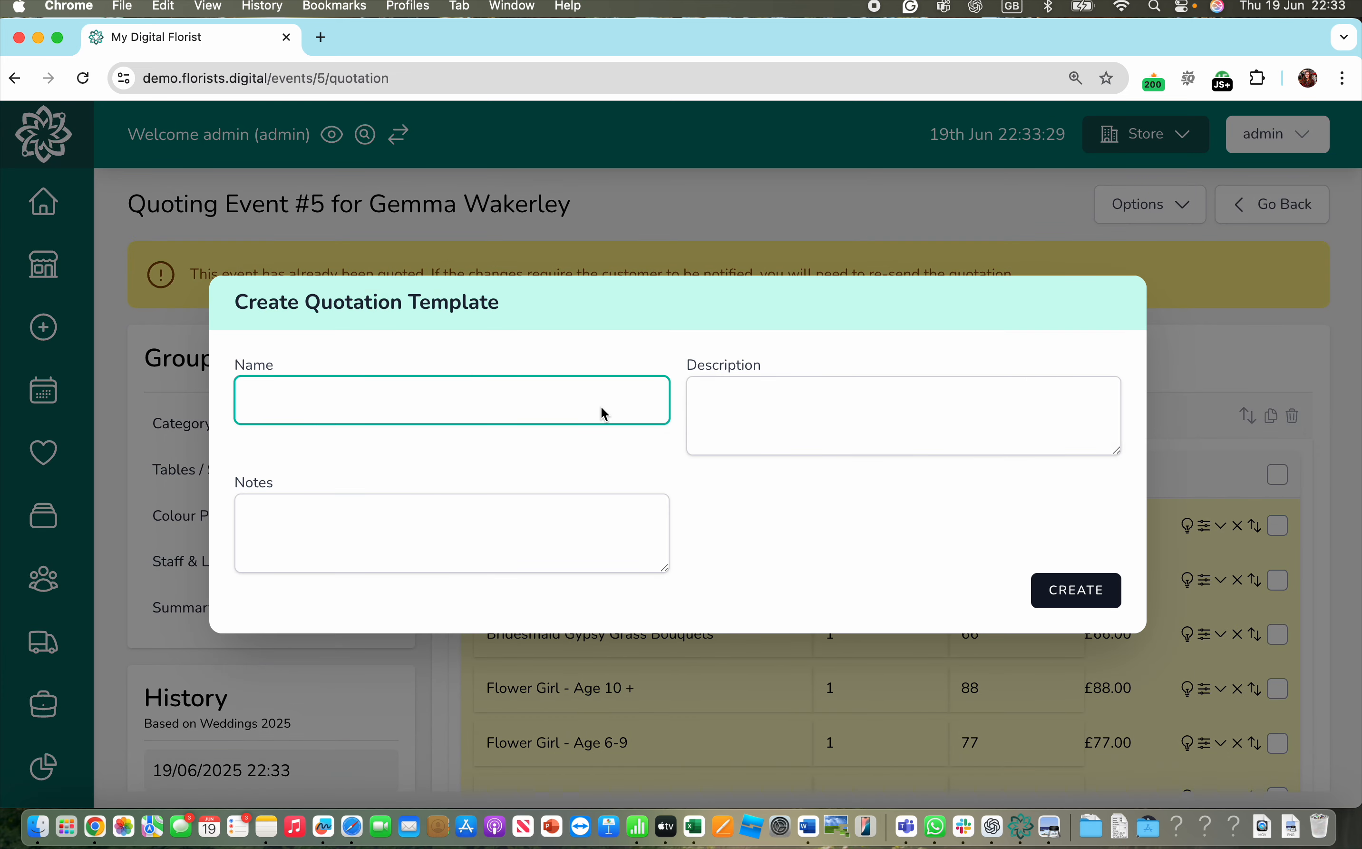
type("Wedding 2026")
left_click(1092, 581)
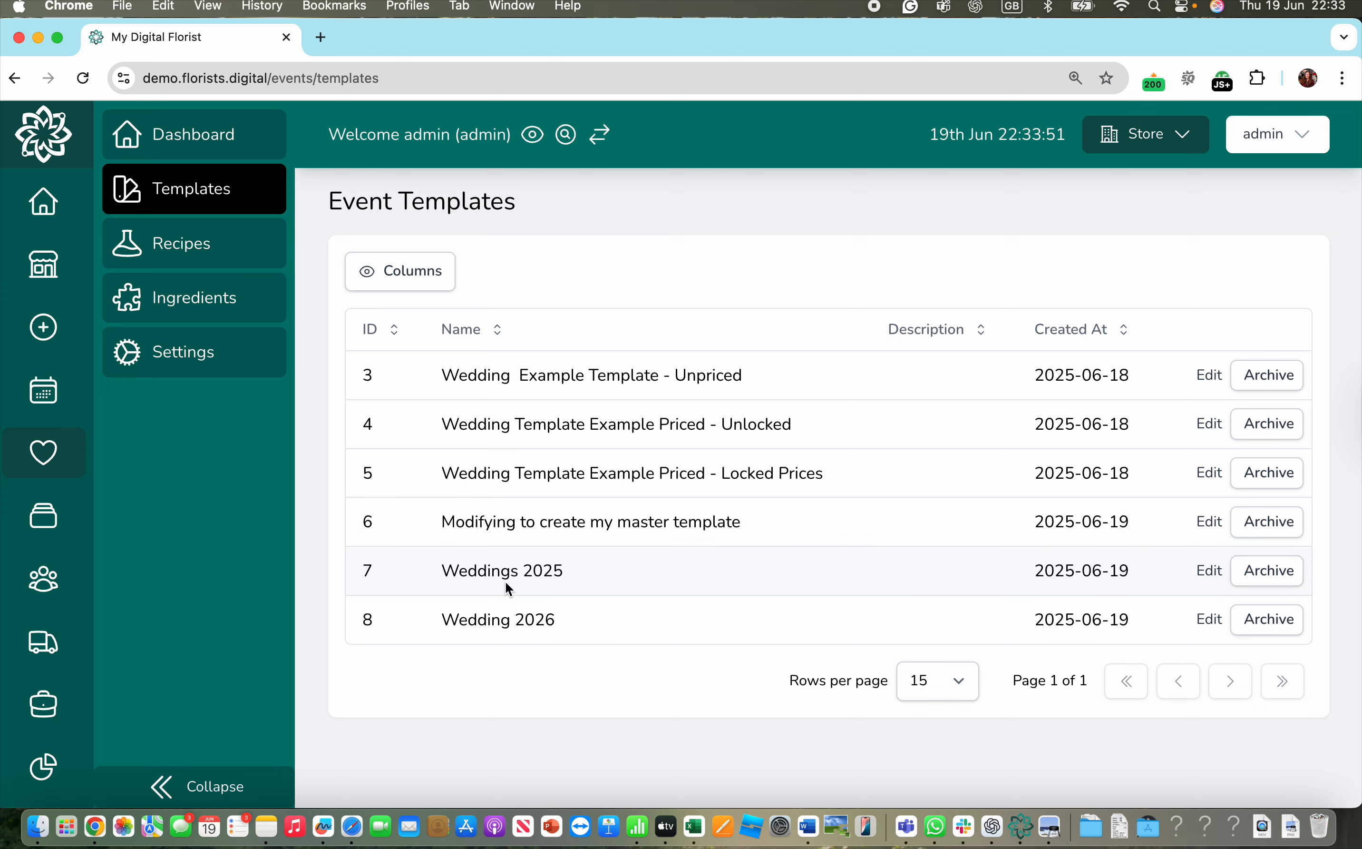
- Reopen event #5's quotation from the Quote Sent events as admin
left_click(43, 452)
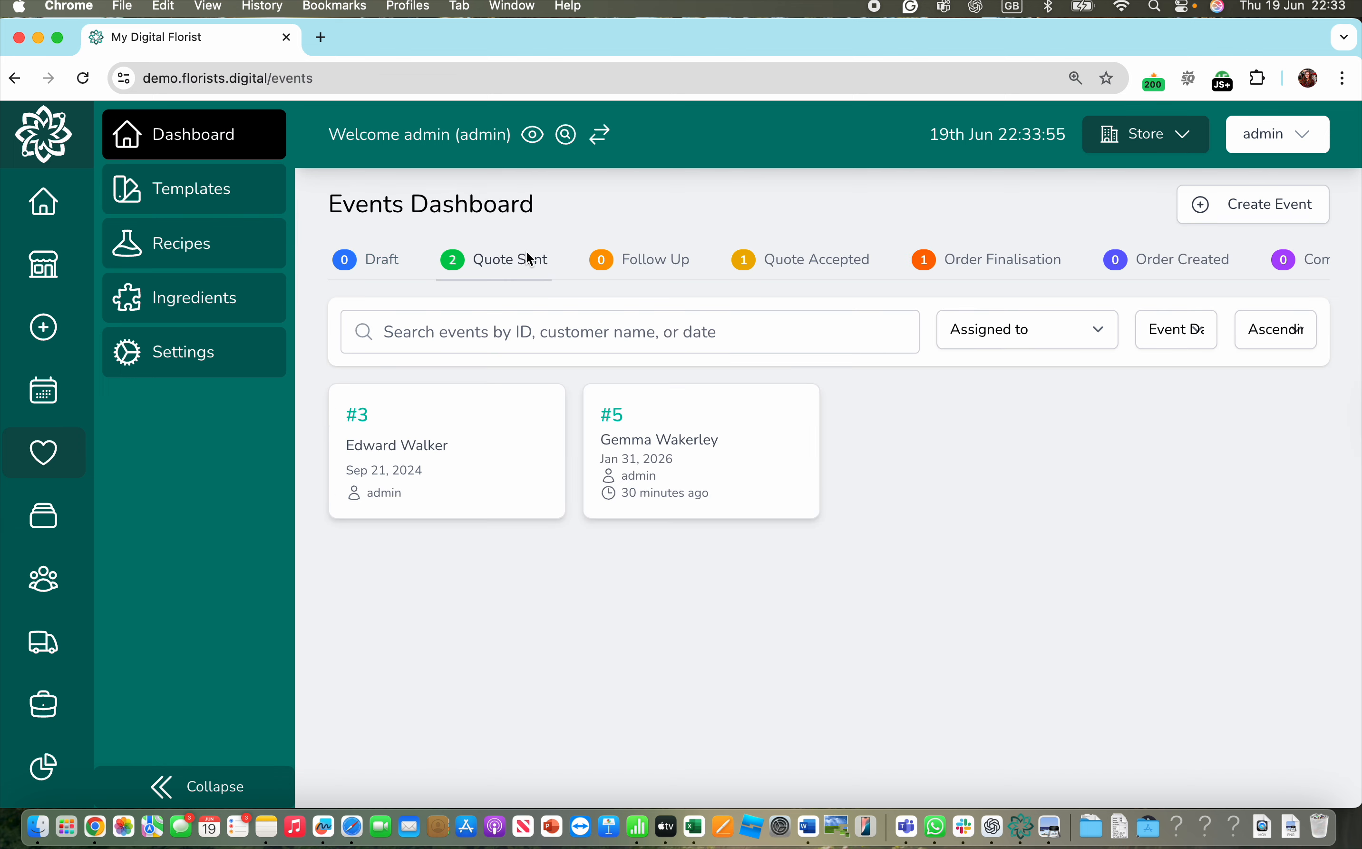
left_click(527, 259)
left_click(684, 468)
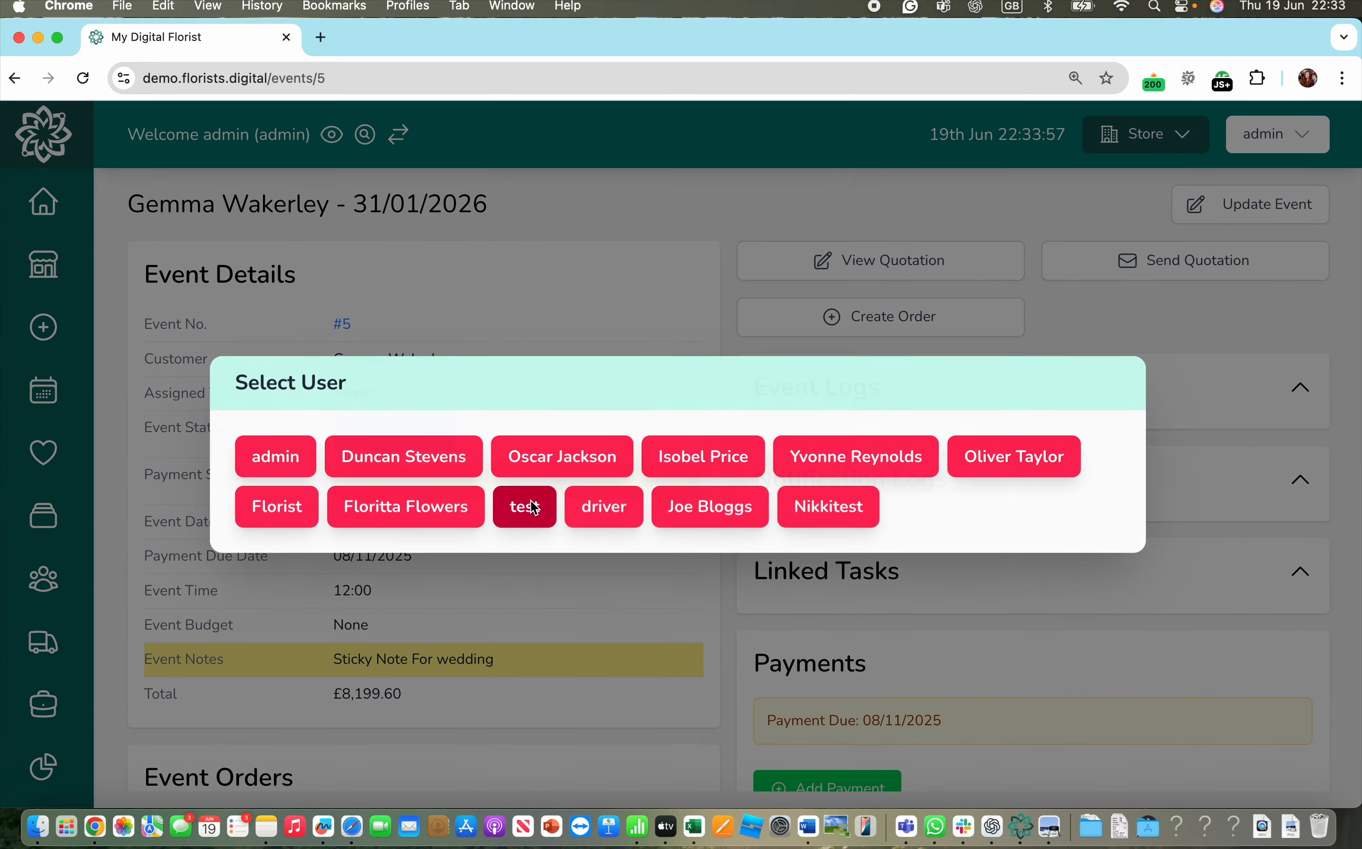
left_click(305, 469)
left_click(900, 262)
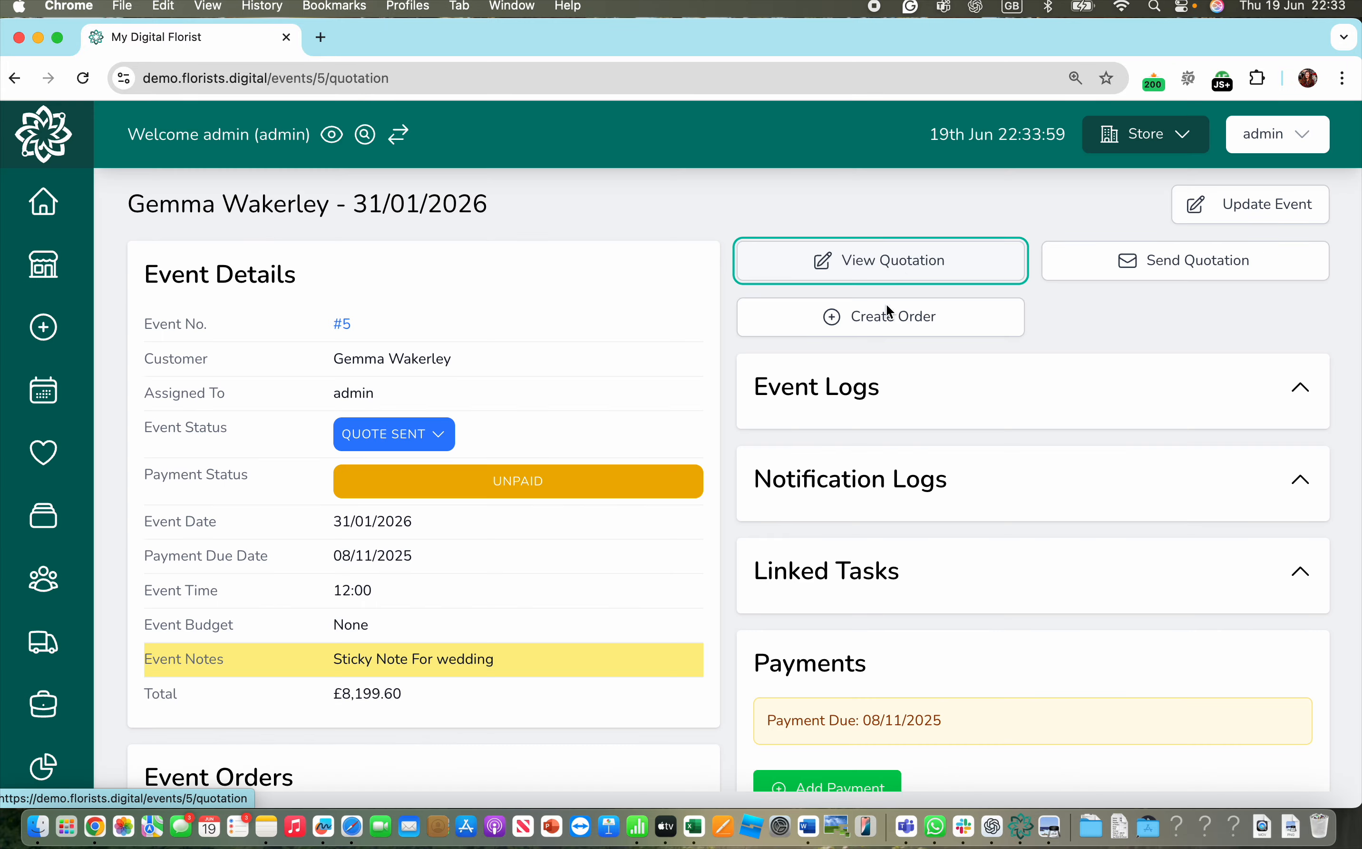
left_click(274, 459)
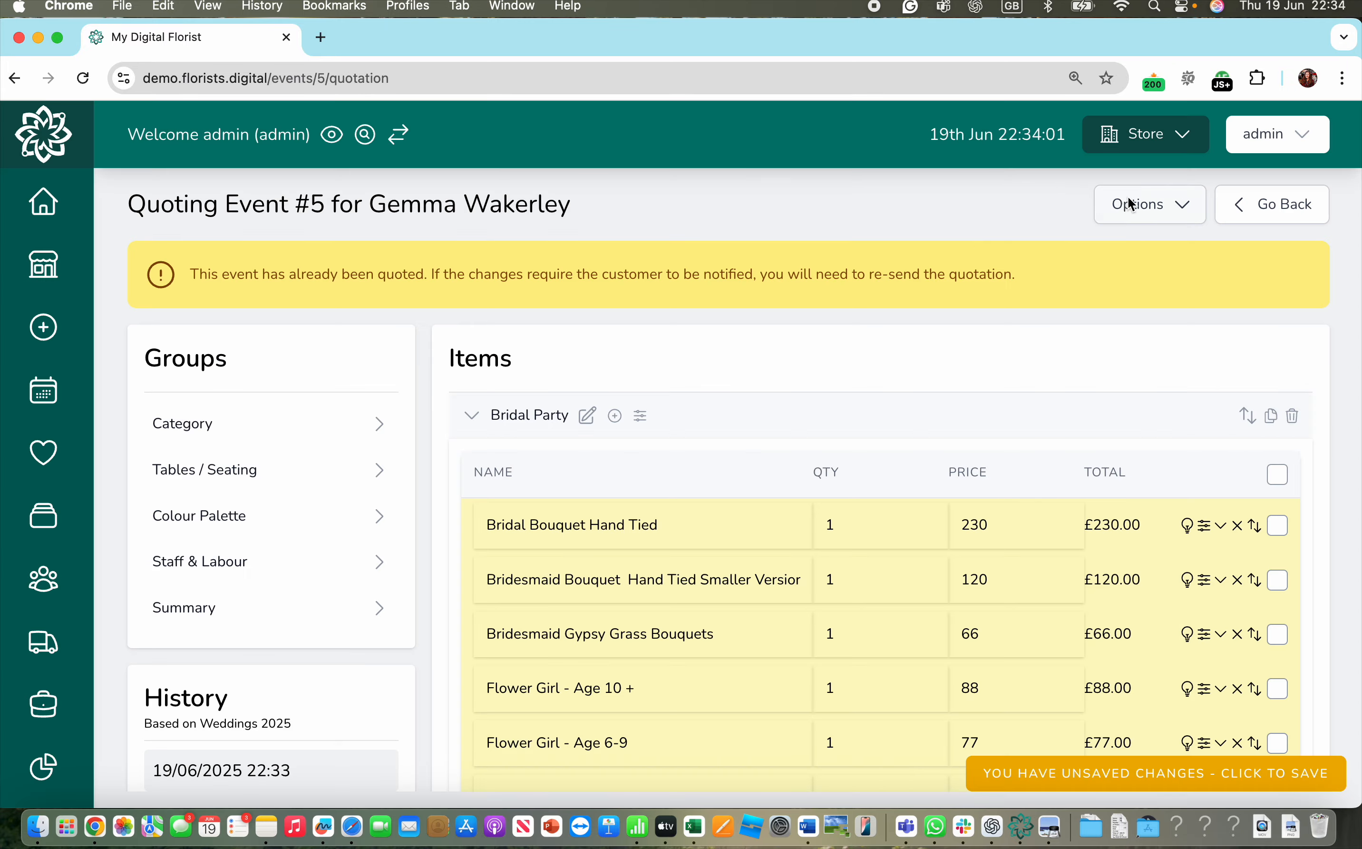
- Load the Wedding 2026 template, showing Bridal Bouquet Hand Tied at £230.00
left_click(1134, 205)
left_click(1039, 301)
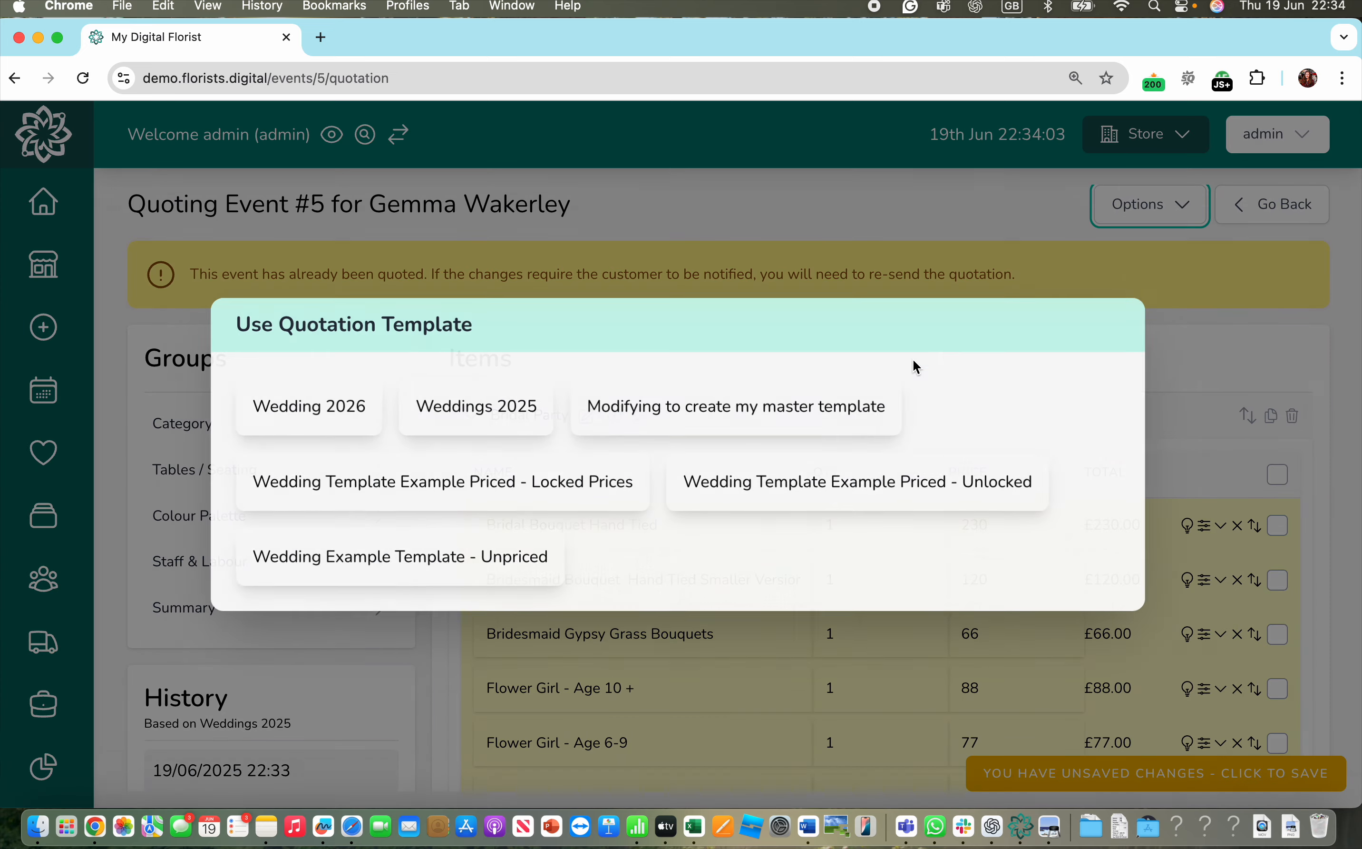
left_click(362, 428)
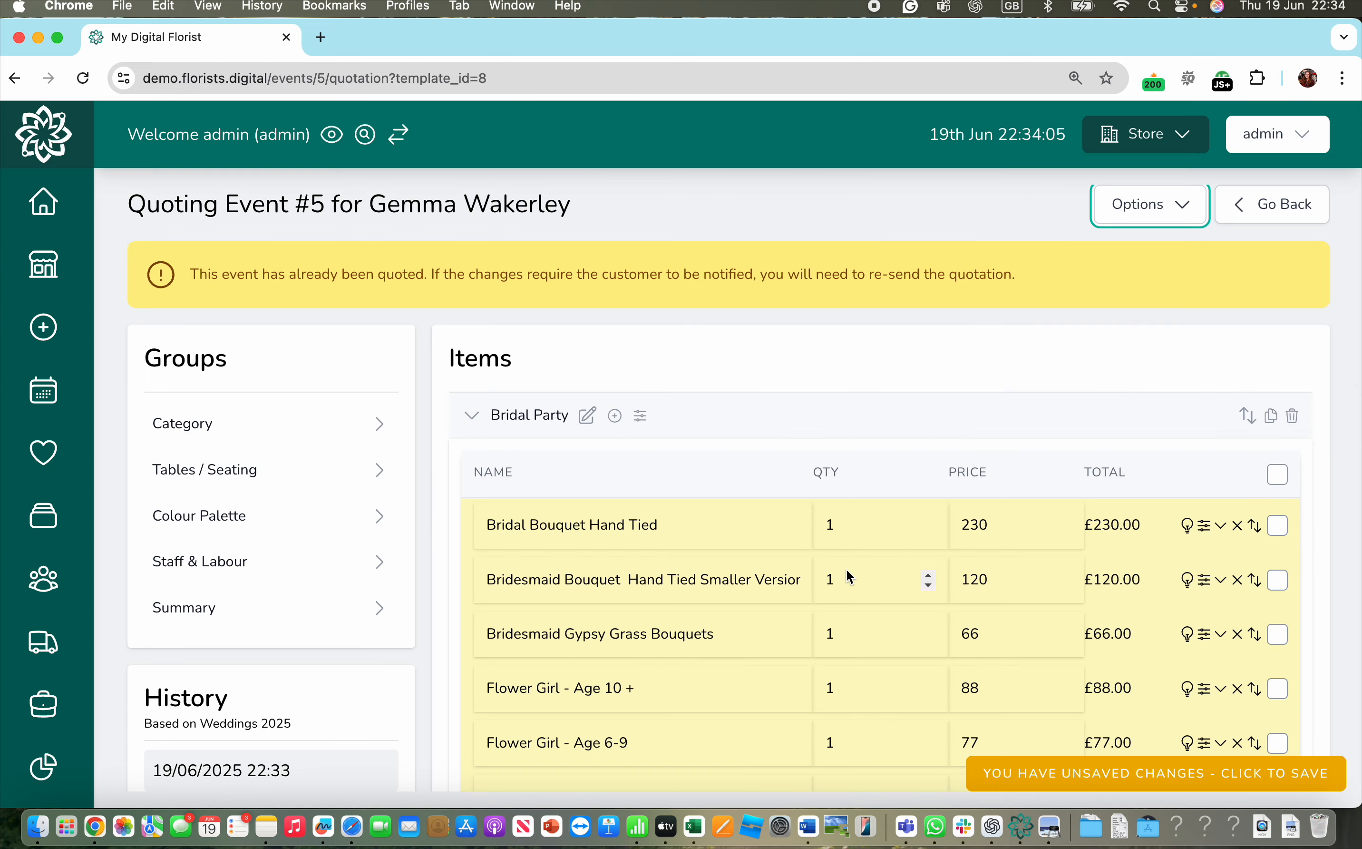
scroll(882, 501, "down", 2)
scroll(882, 501, "down", 1)
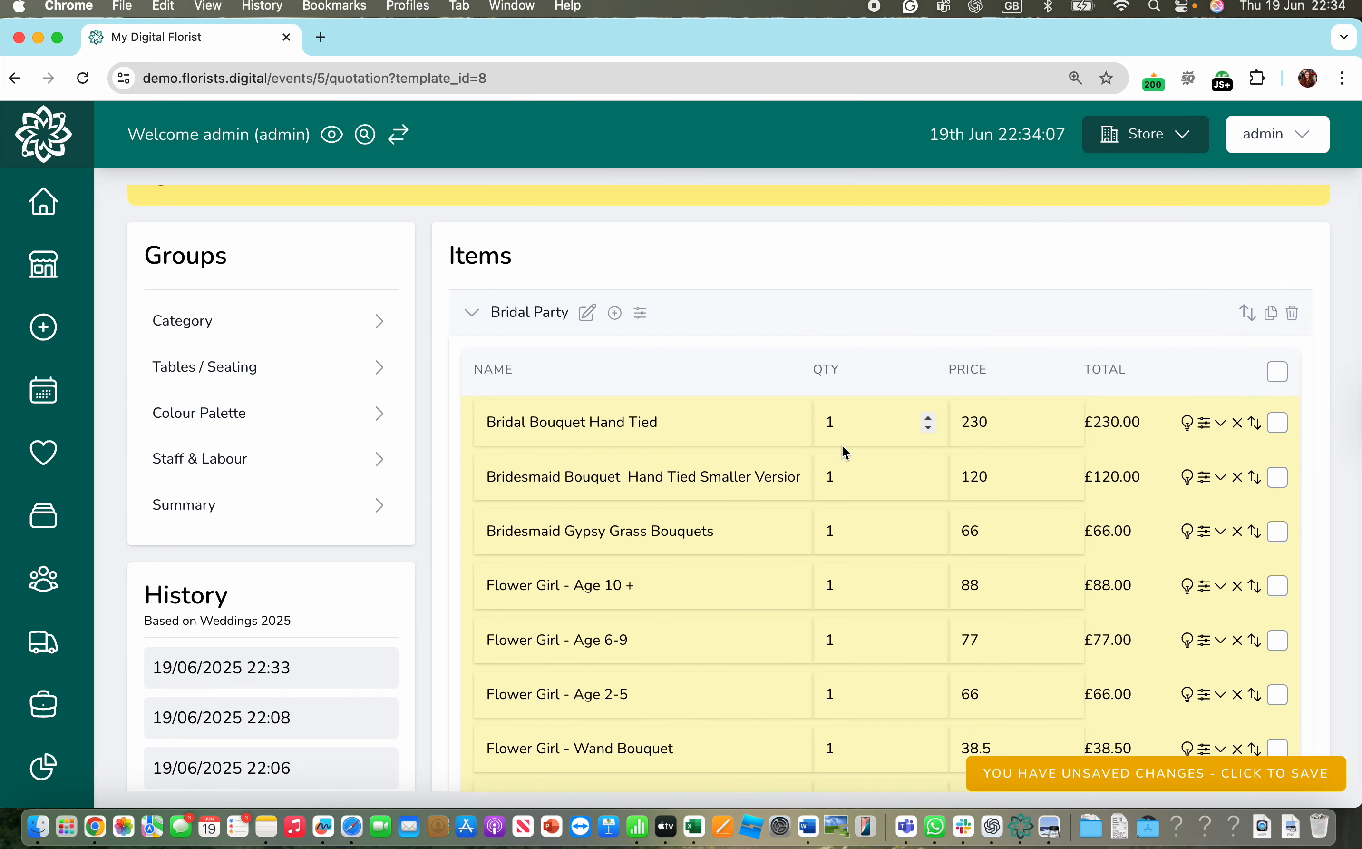
scroll(1001, 302, "up", 2)
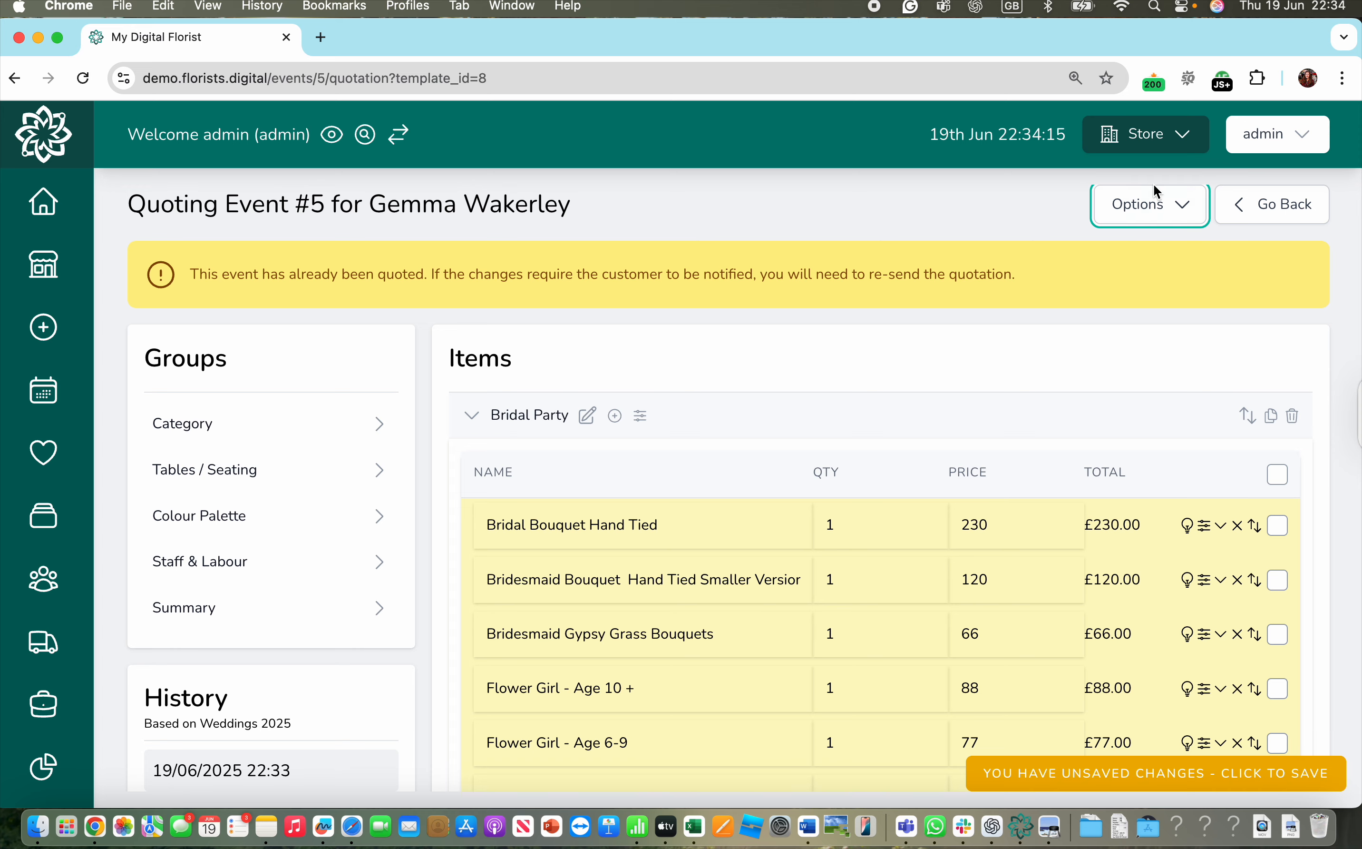
- Resync ingredient prices at 140% via Modify Data so Bridal Bouquet Hand Tied becomes £322.00
left_click(1157, 205)
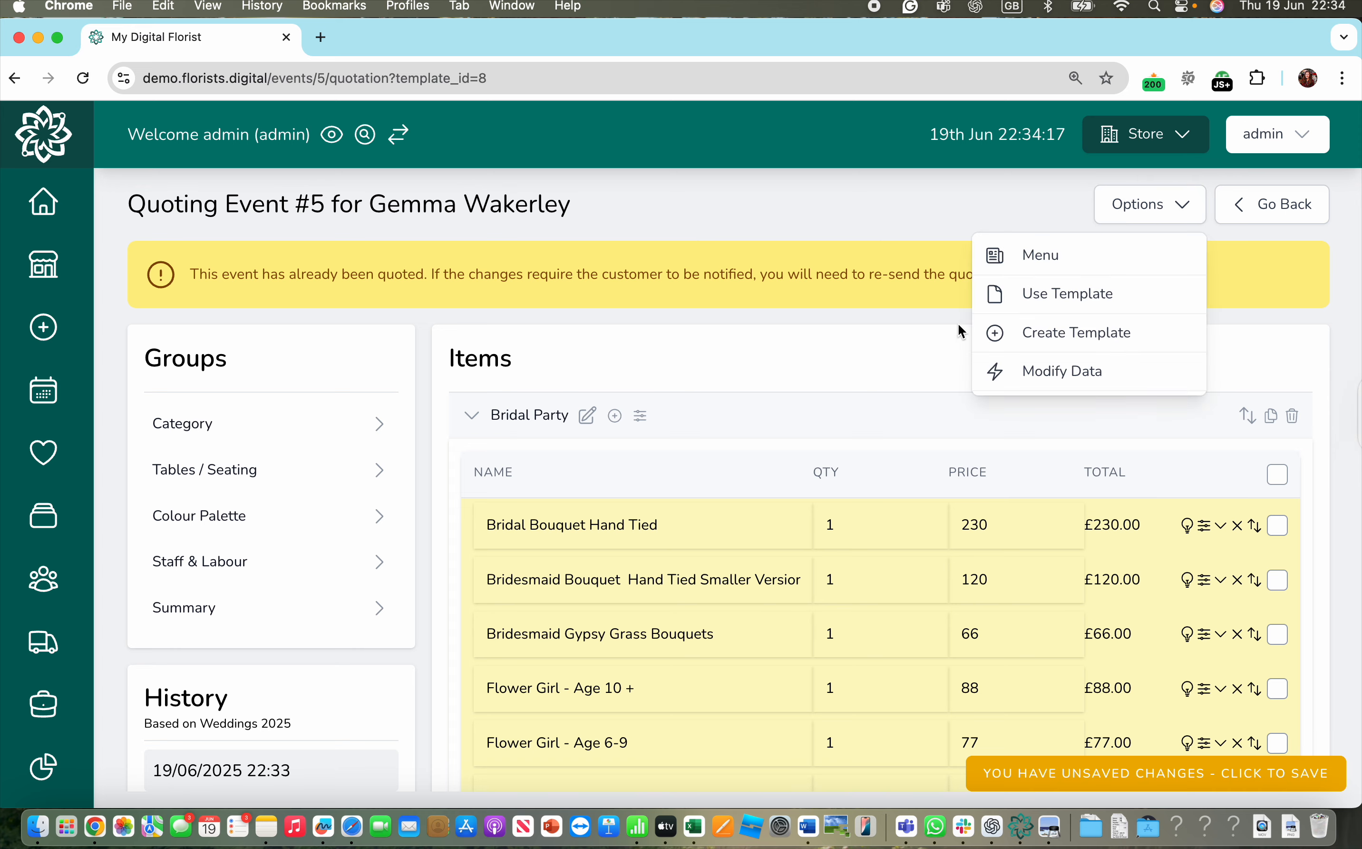
left_click(1050, 375)
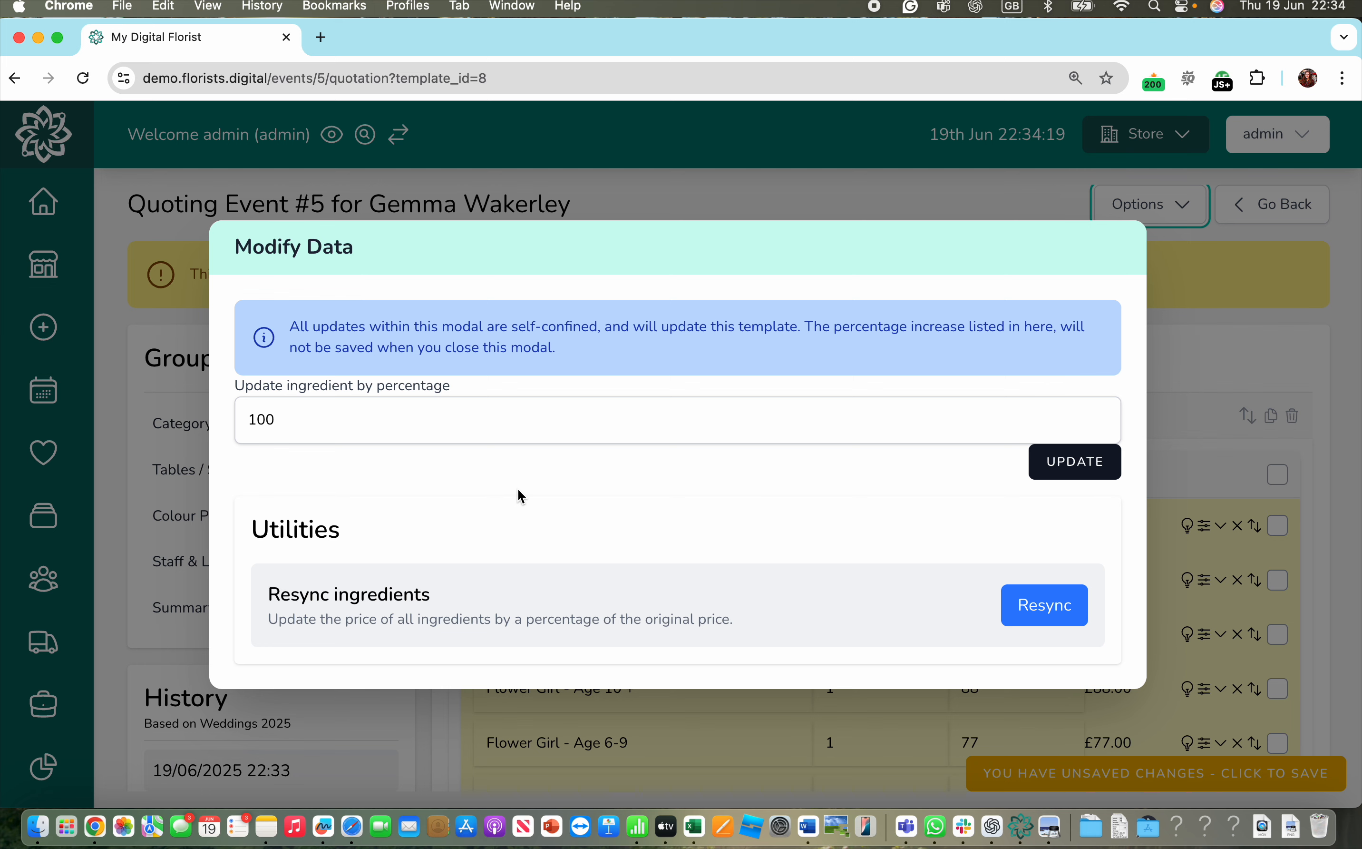
left_click(506, 432)
double_click(505, 432)
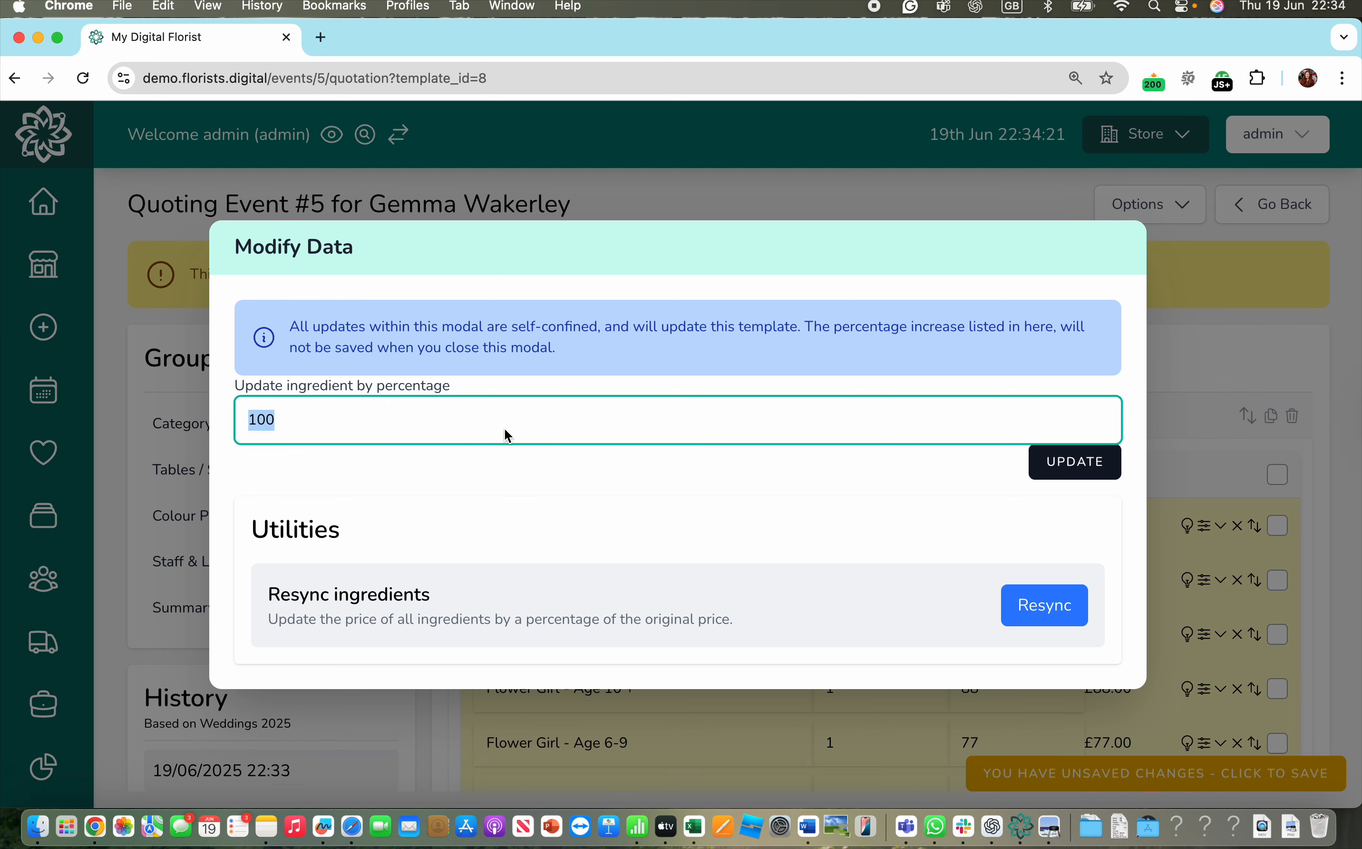
type("12")
key("BackSpace")
type("40")
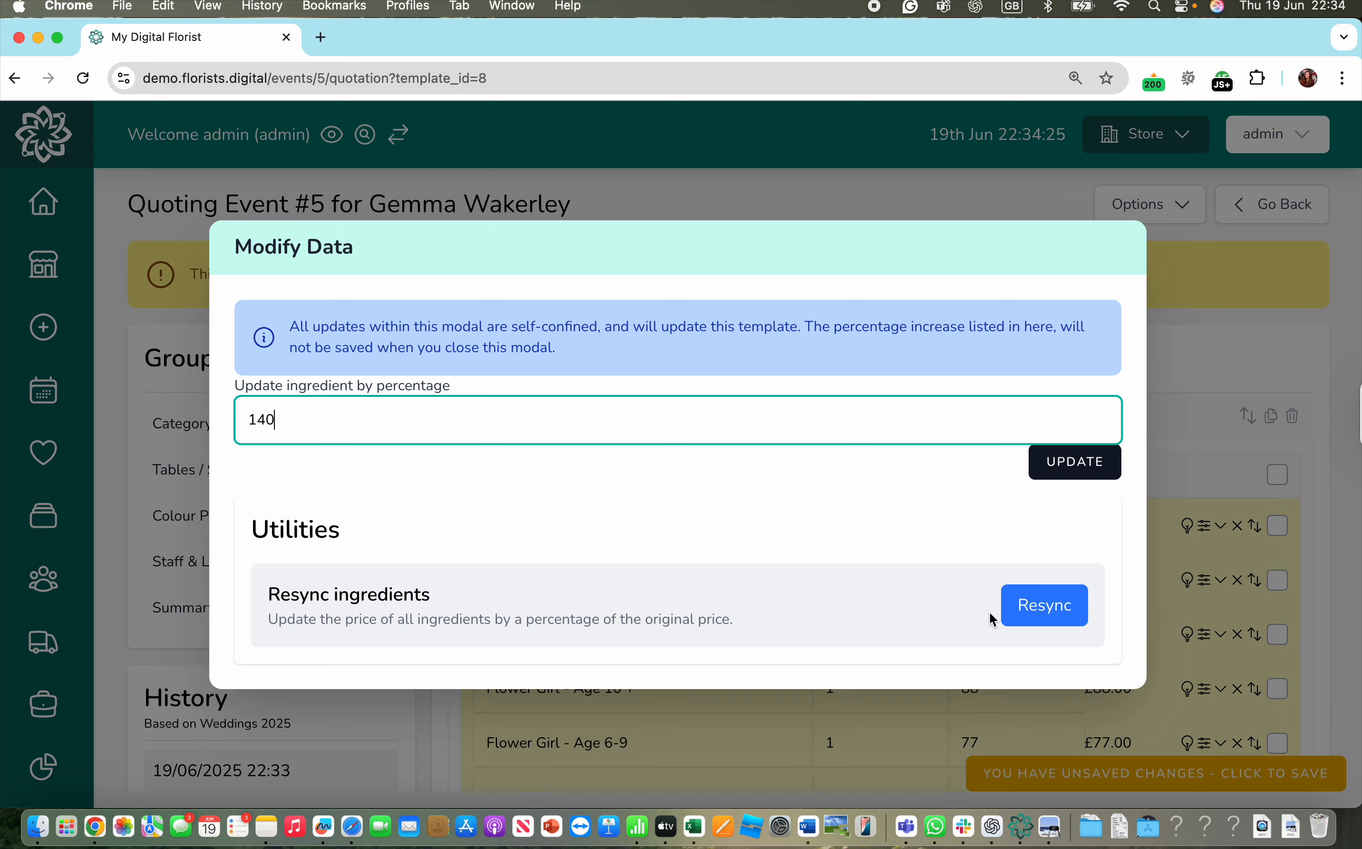
left_click(1024, 609)
left_click(836, 199)
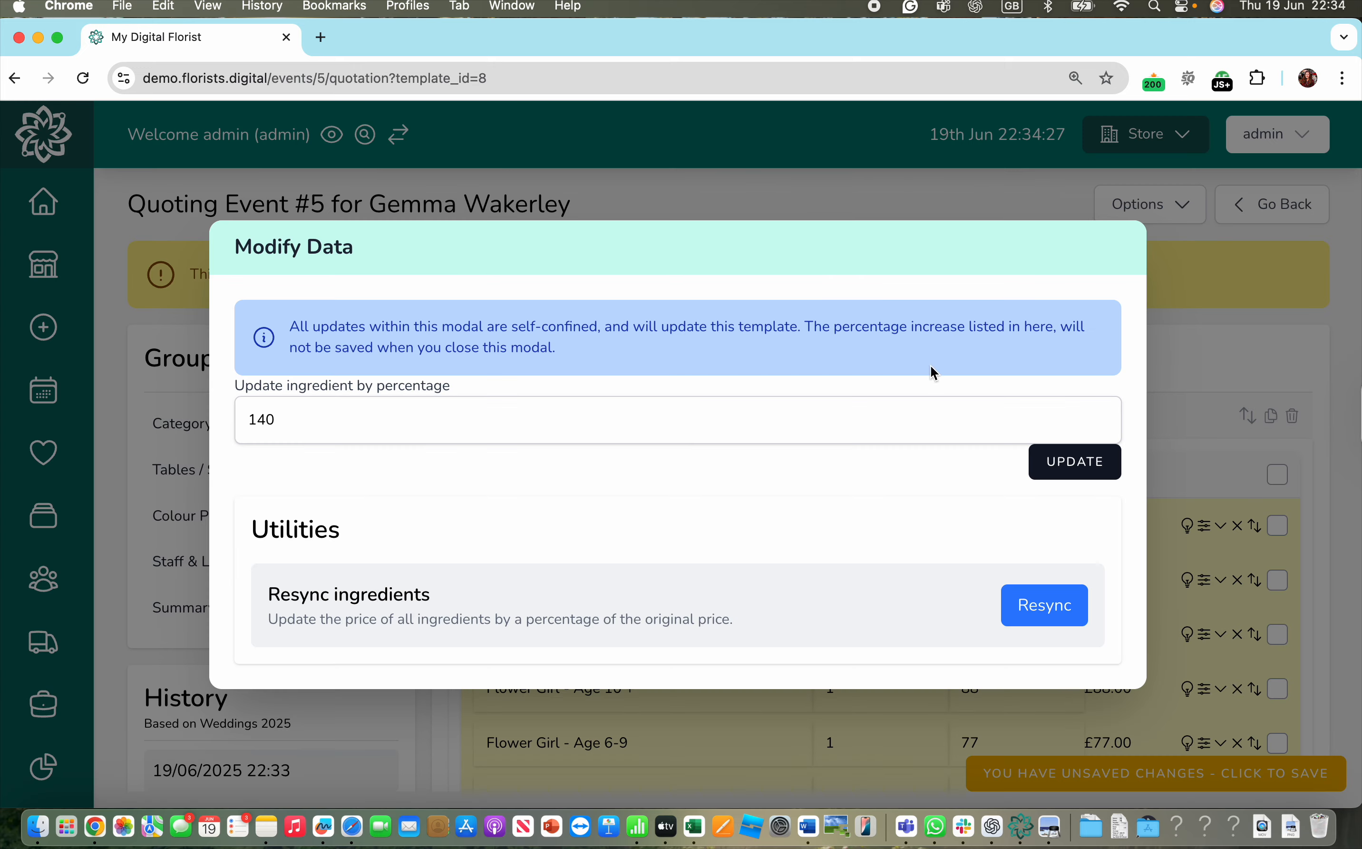
left_click(1099, 461)
scroll(815, 629, "down", 3)
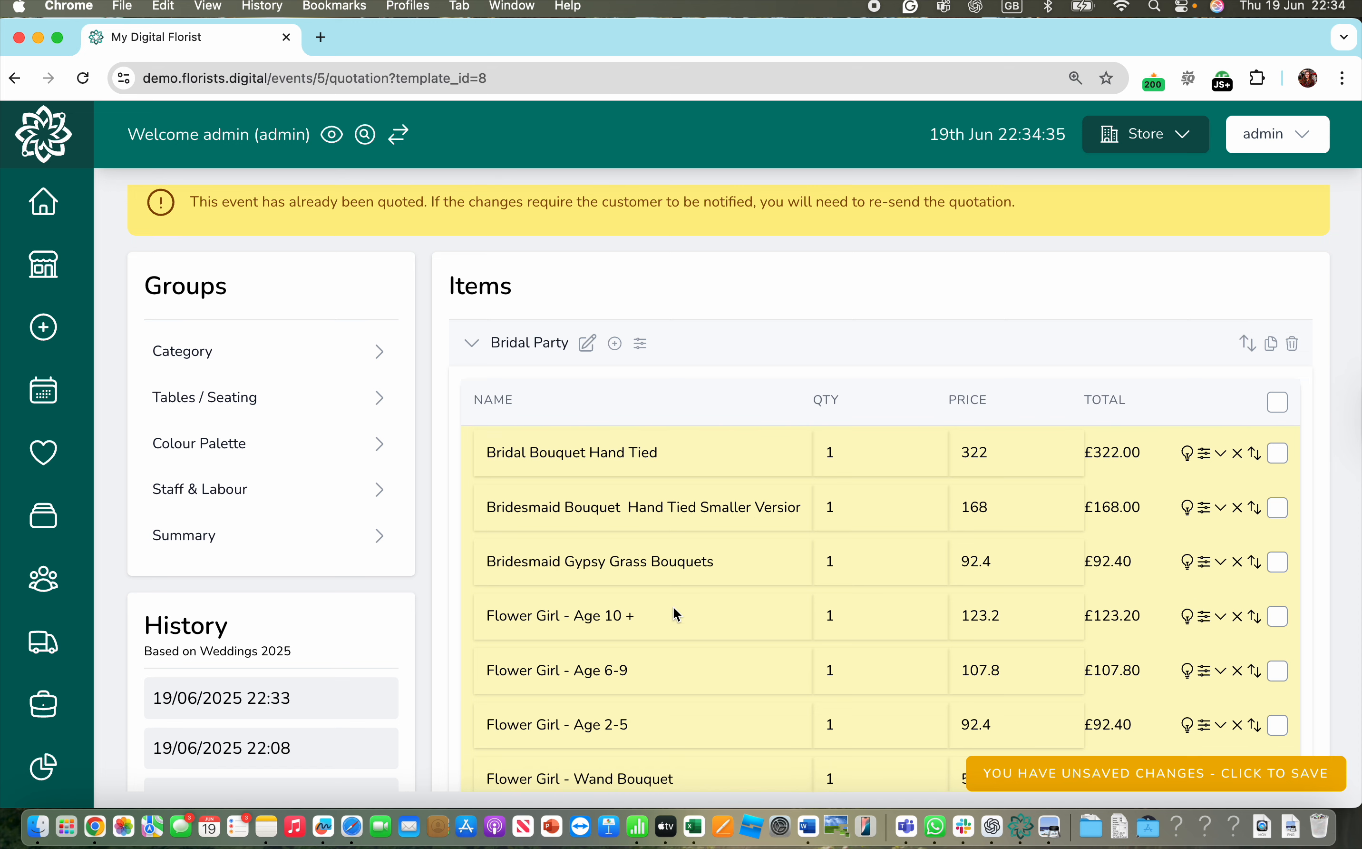
- Review the 140% raised recipe prices and save event #5's quotation
scroll(858, 587, "down", 5)
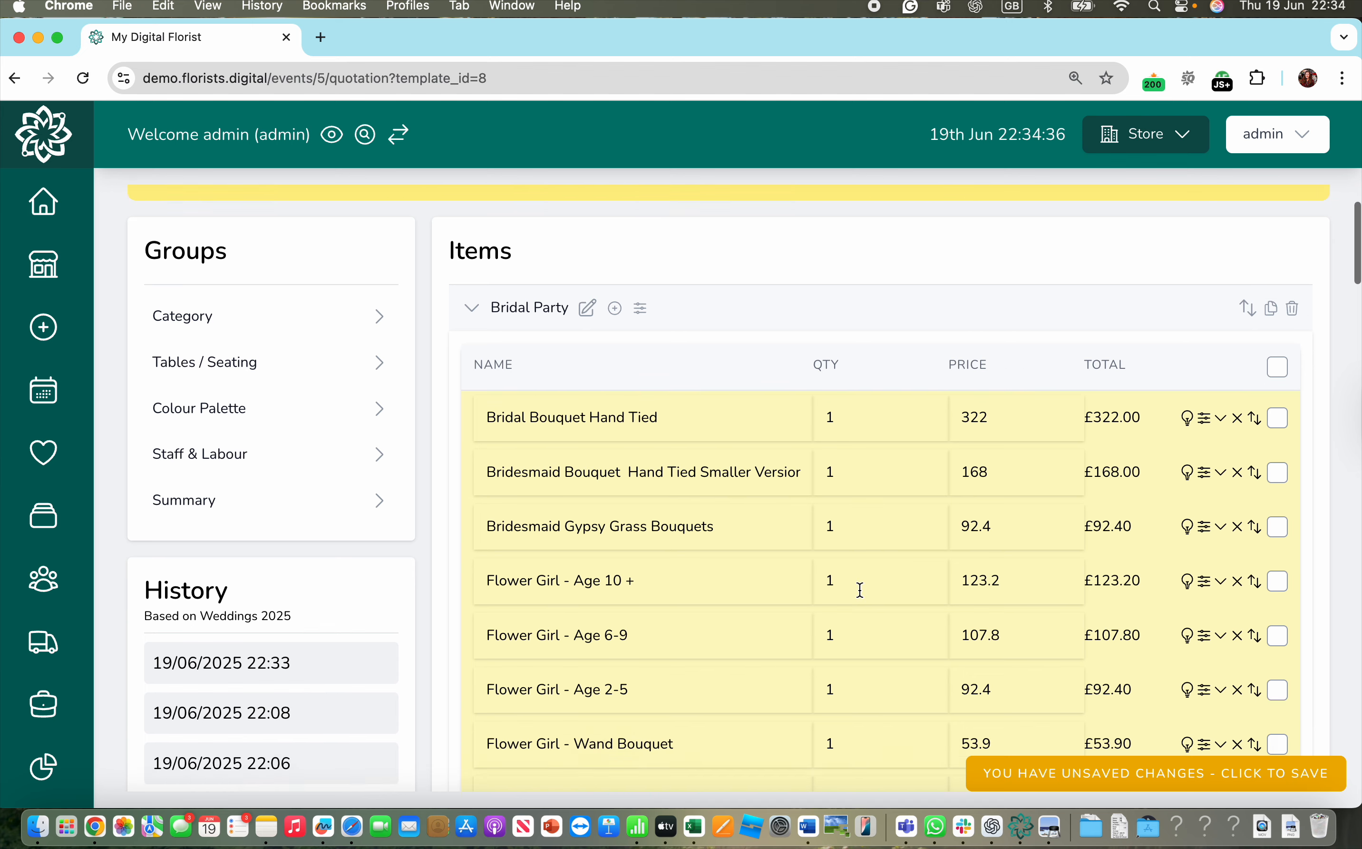
scroll(1145, 522, "up", 6)
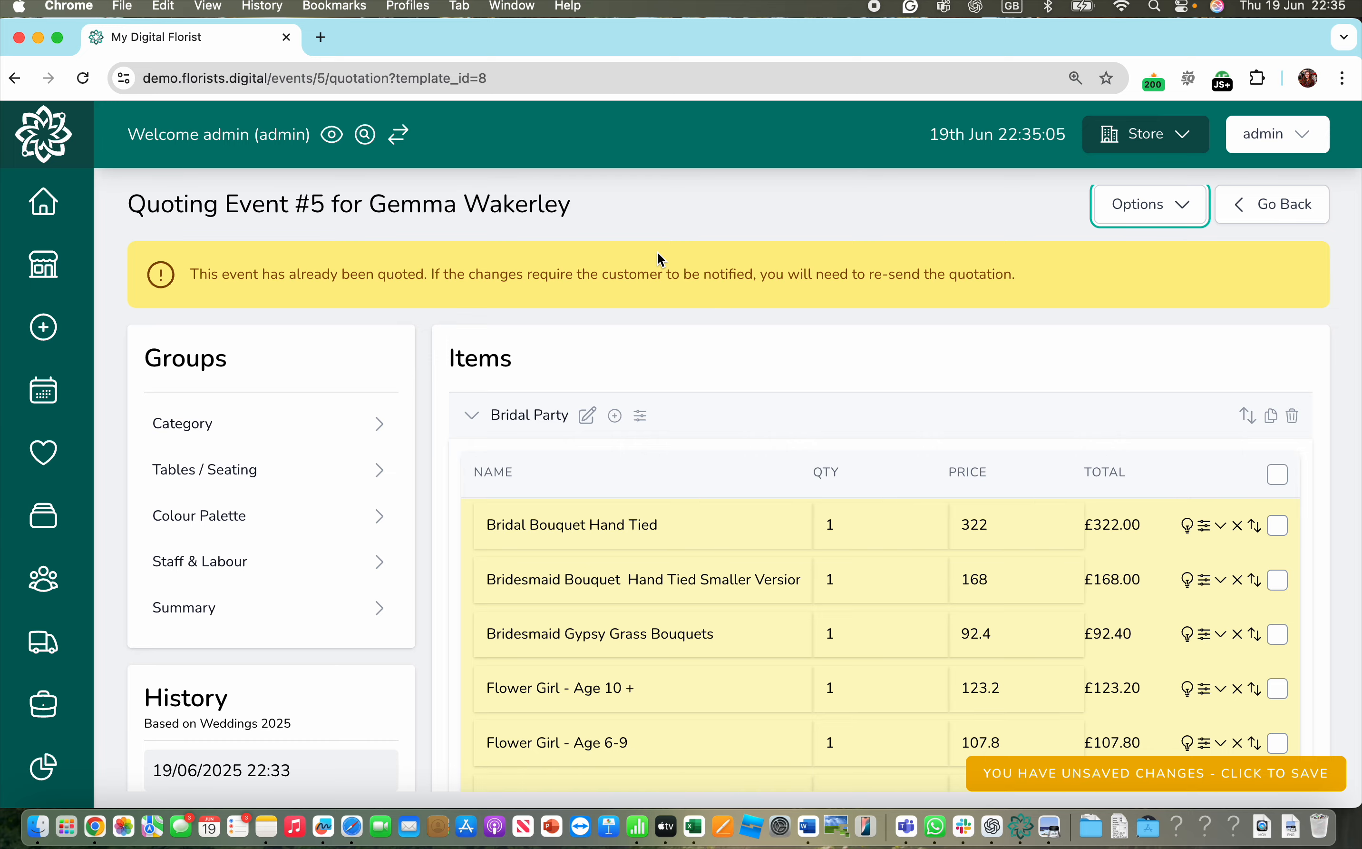
left_click(1137, 767)
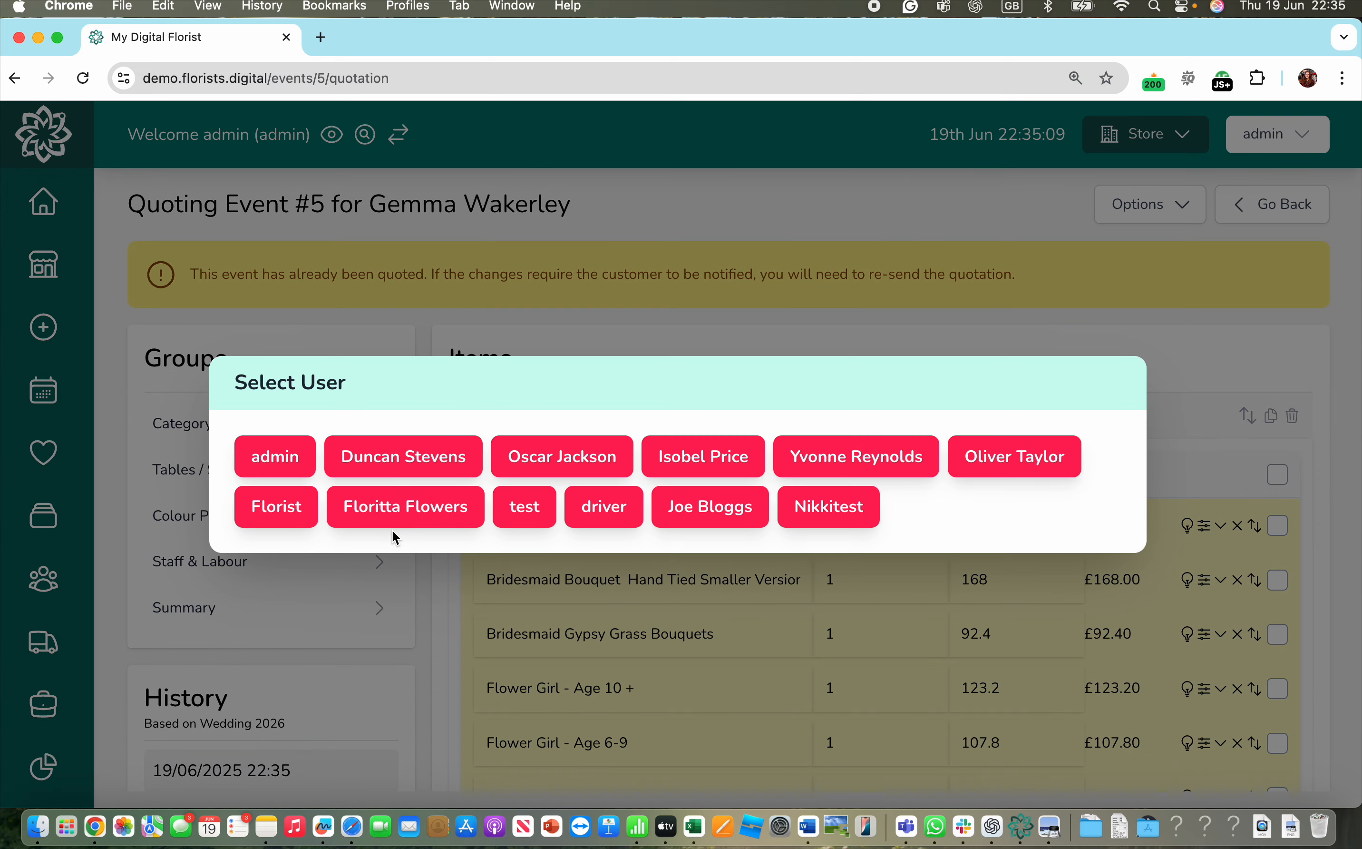